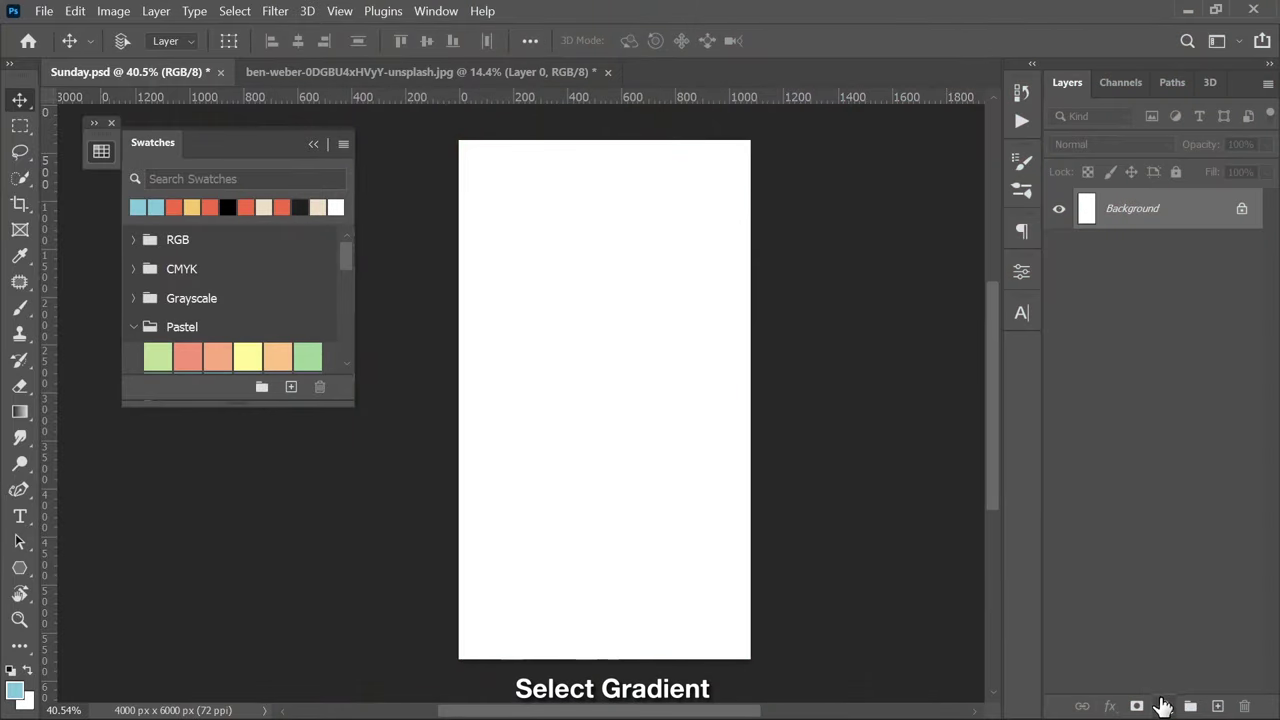
- Add a Gradient Fill layer using the Basics black-to-white gradient preset
click(1162, 707)
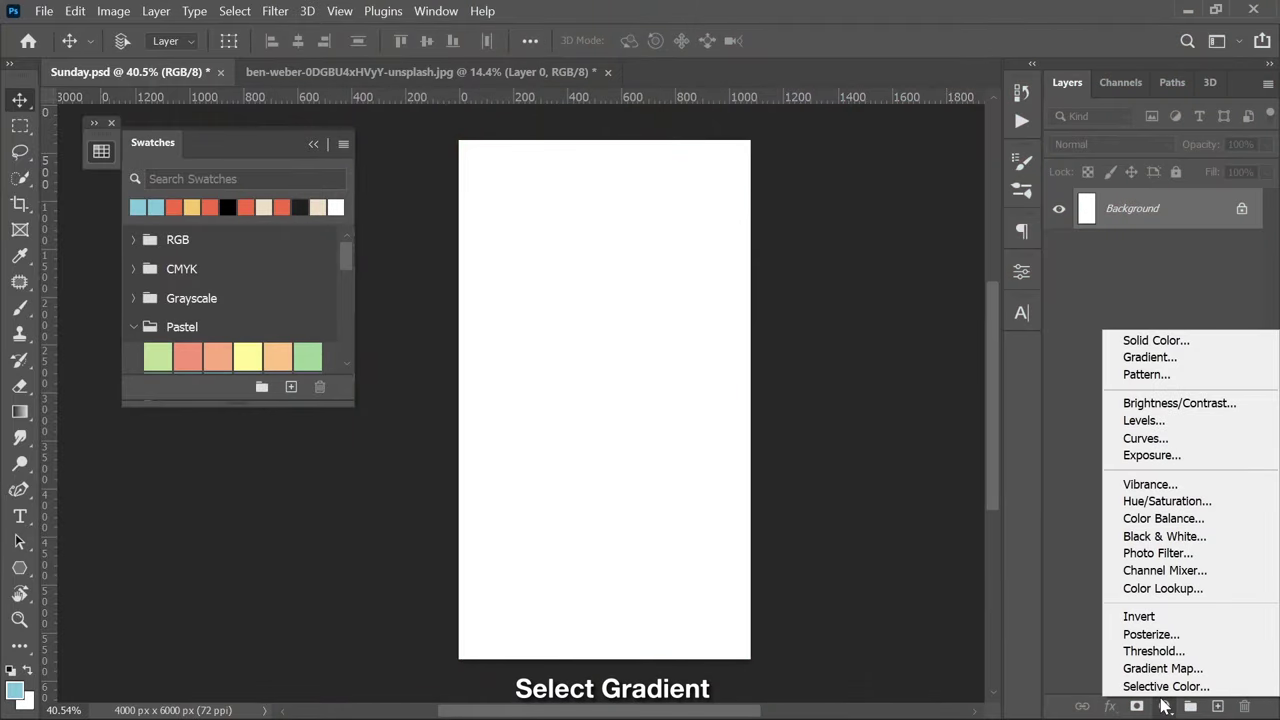
click(1143, 358)
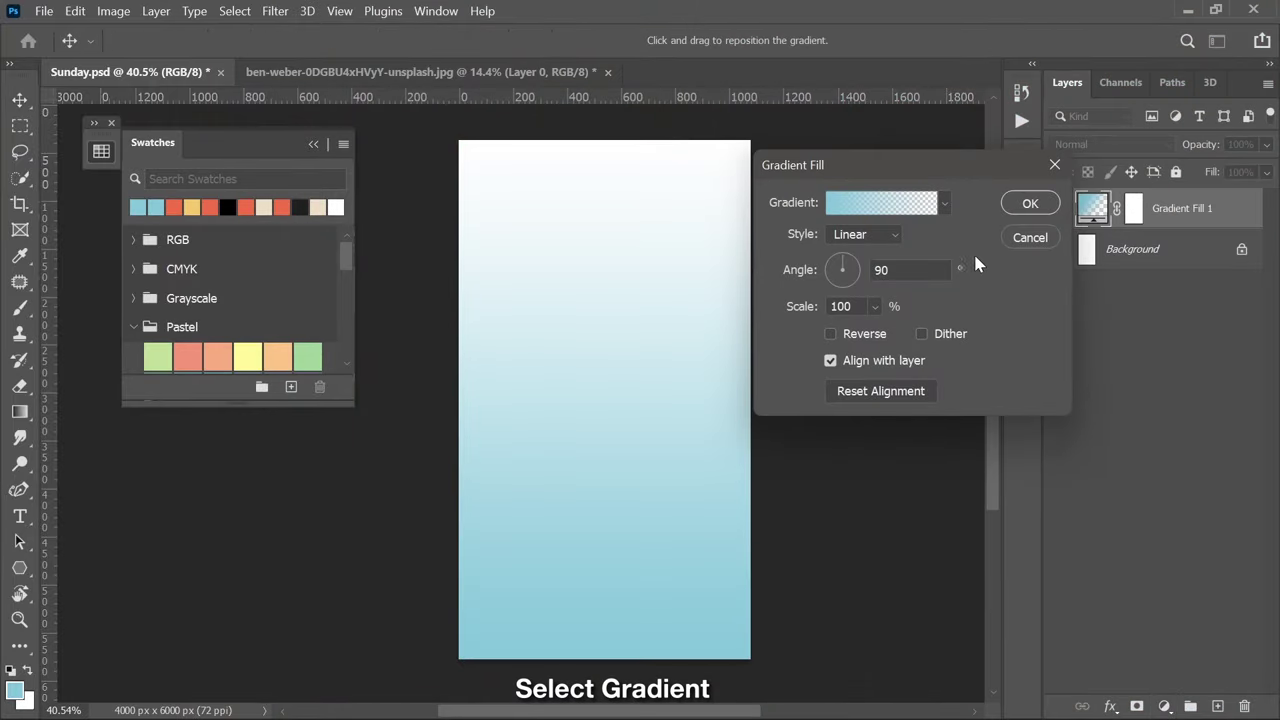
click(932, 204)
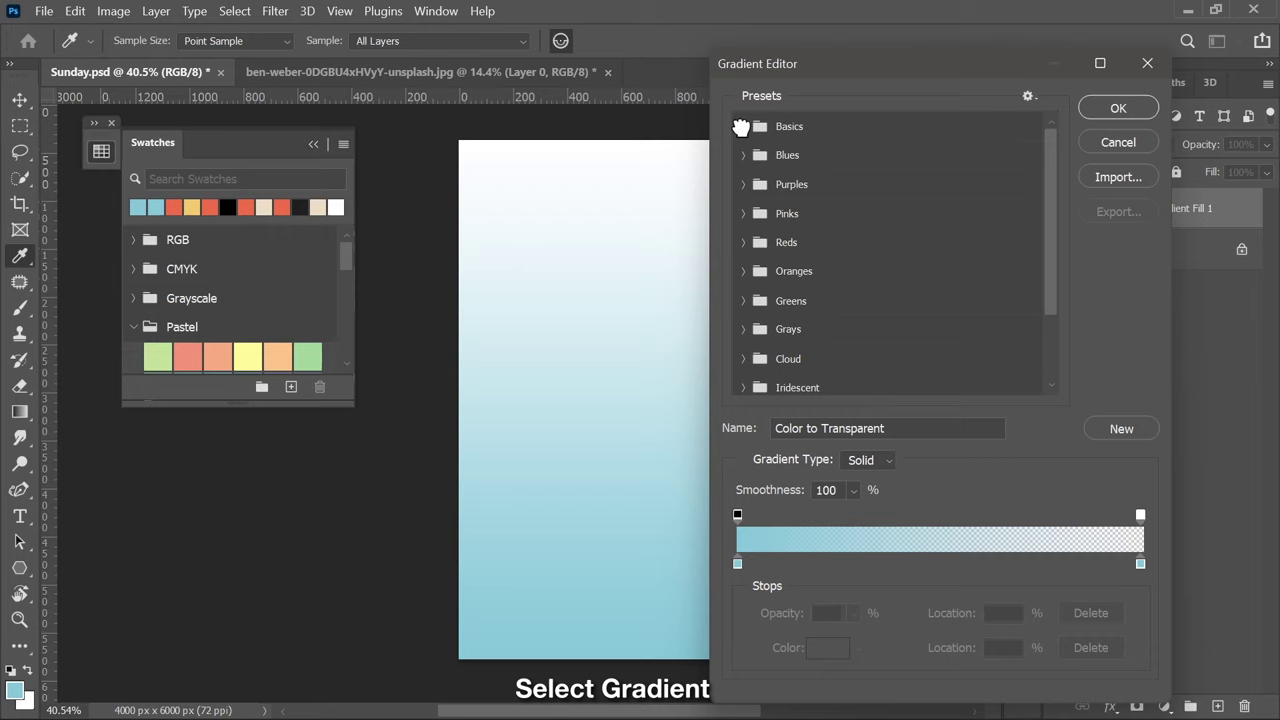
click(741, 127)
click(840, 160)
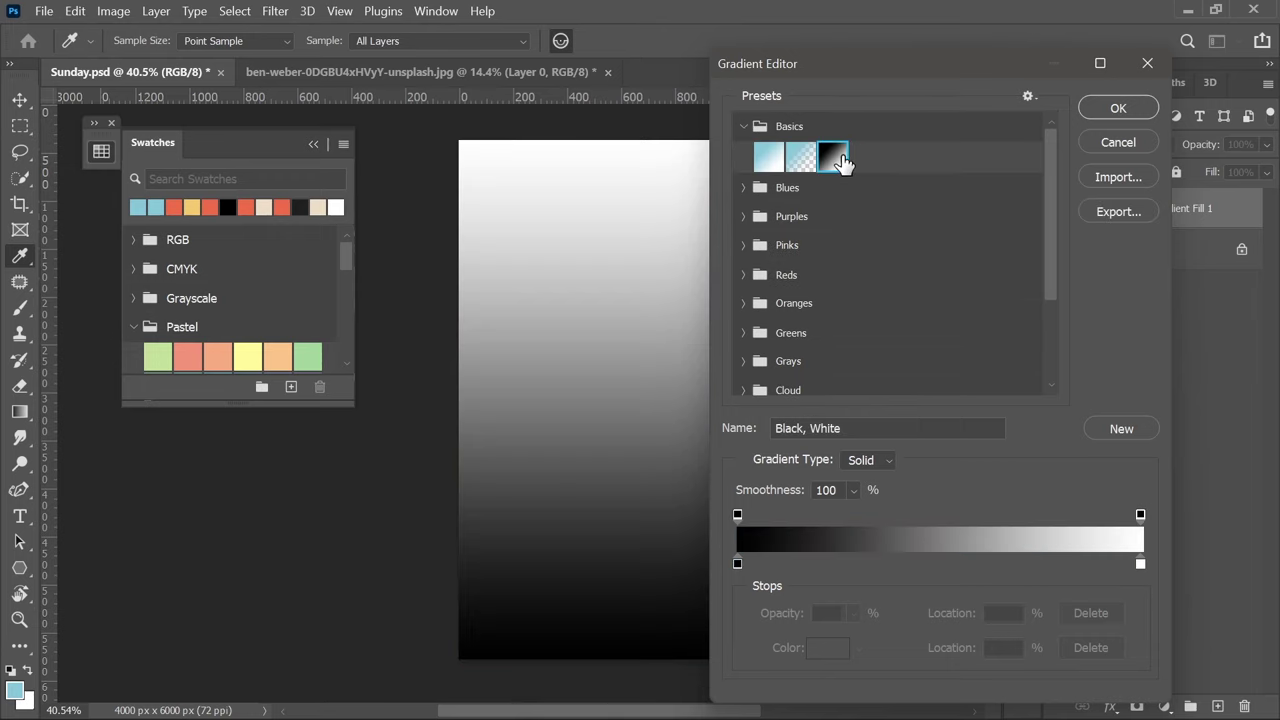
click(1088, 110)
click(1040, 203)
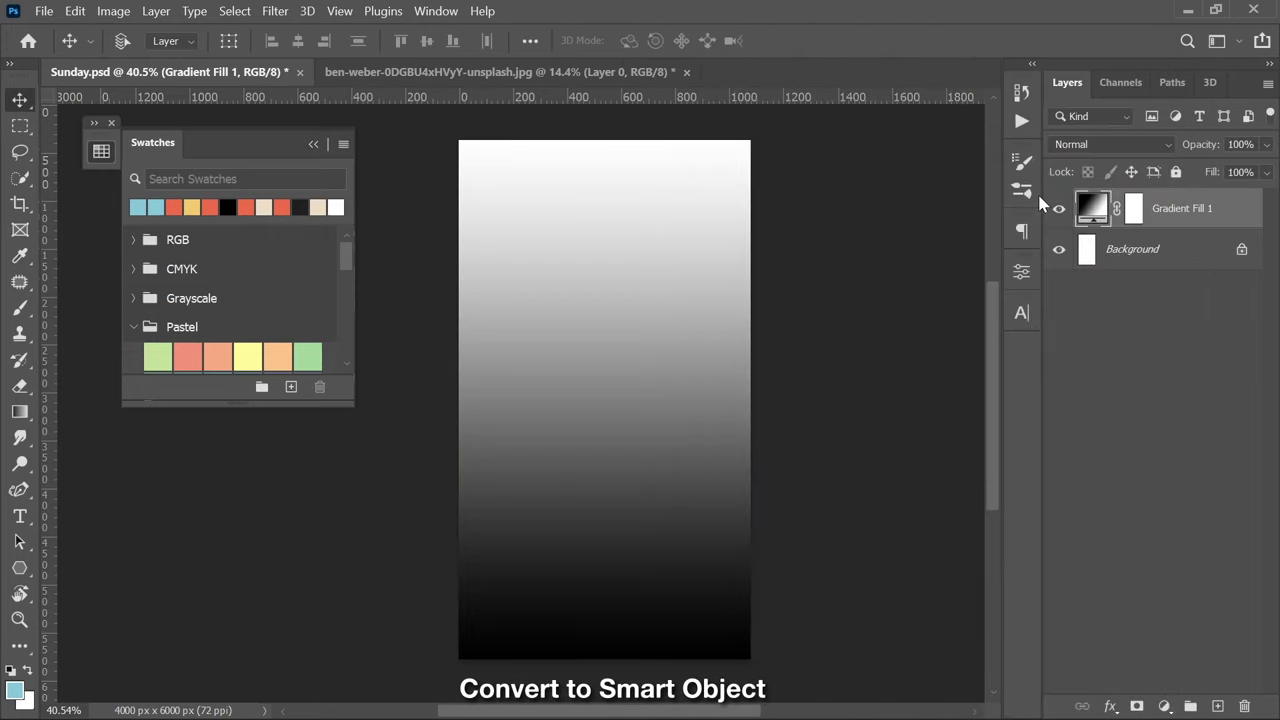
- Convert the Gradient Fill 1 layer to a smart object
right_click(1250, 218)
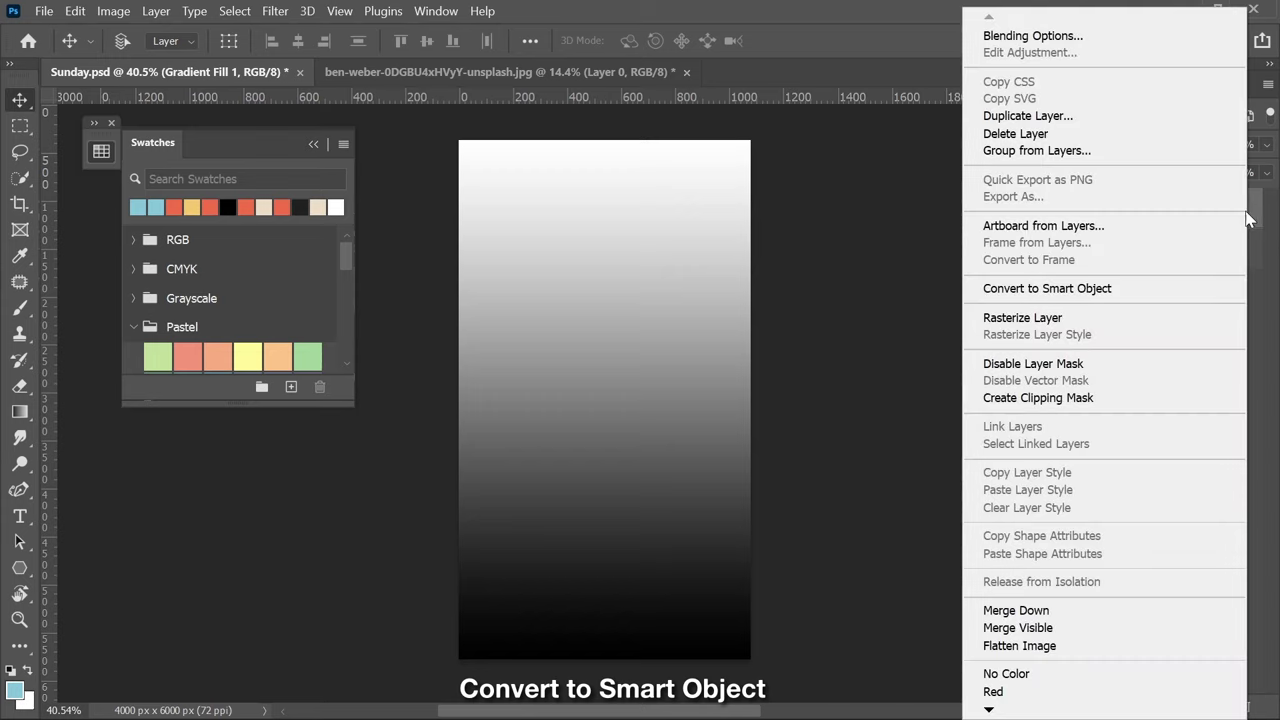
click(1133, 288)
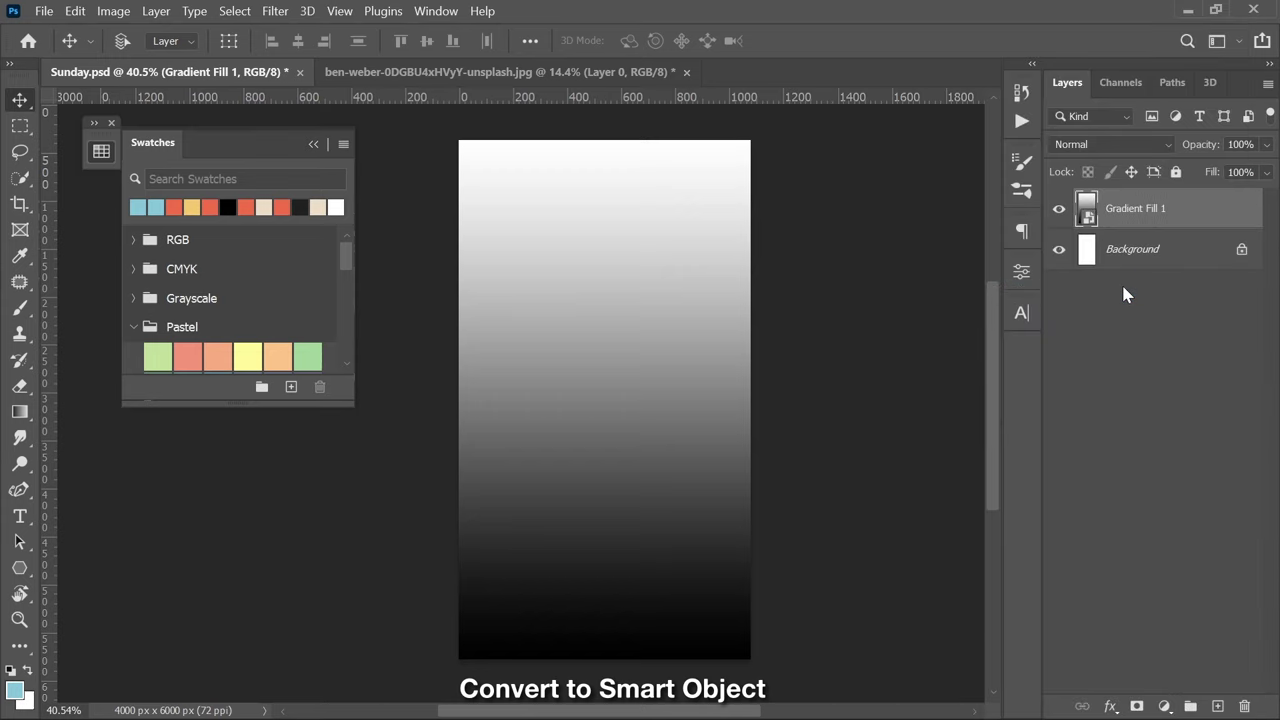
click(284, 18)
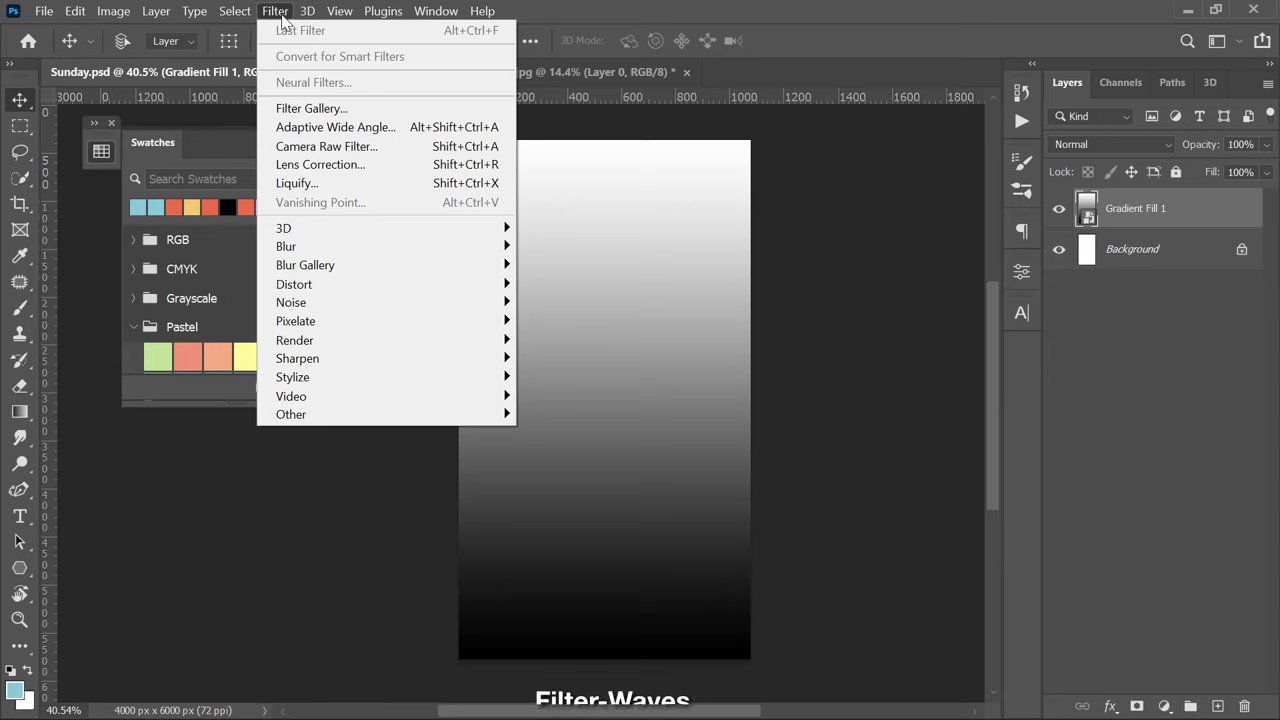
mouse_move(294, 284)
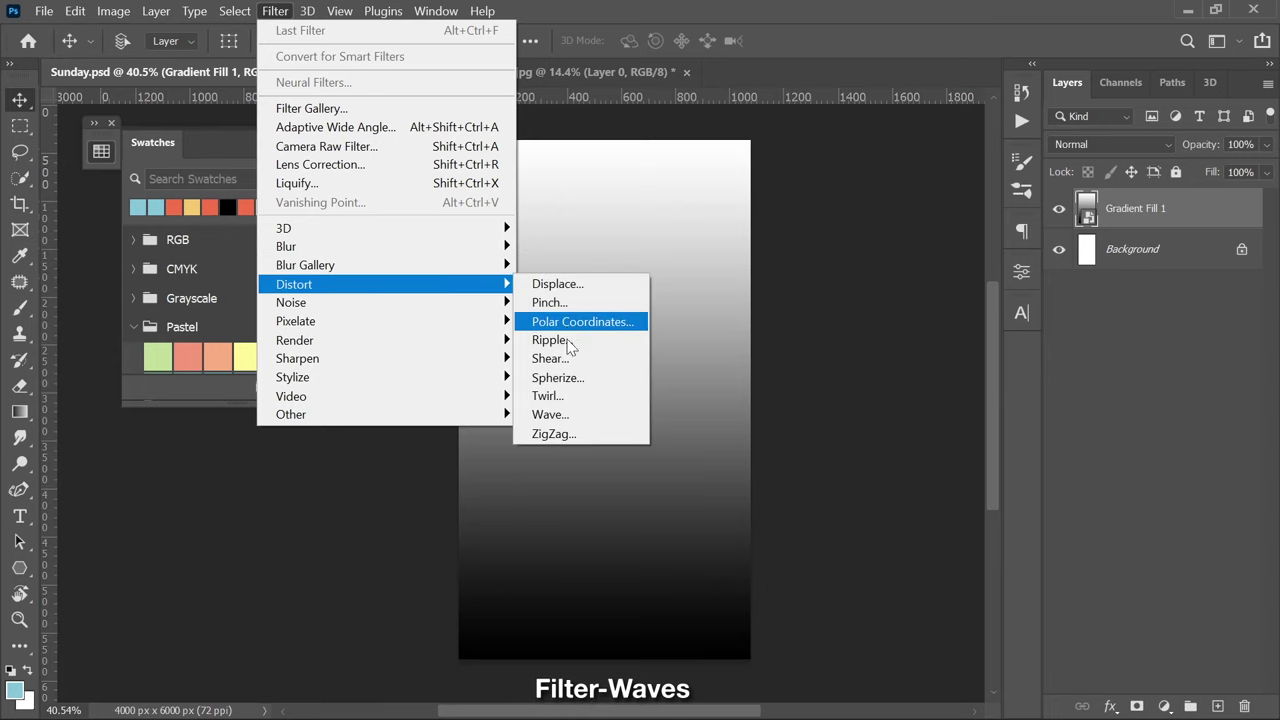
- Apply a Square Wave filter with wavelength 30–80 and amplitude 998–999 to create stripes
click(552, 414)
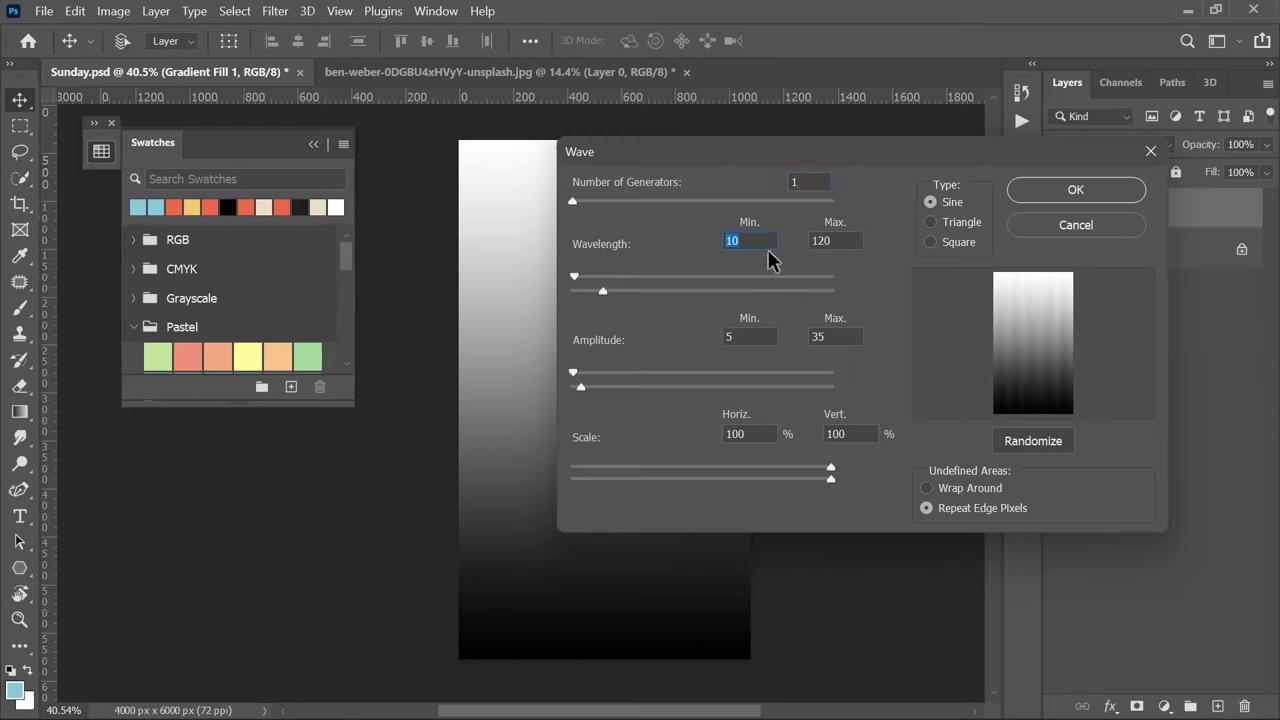
double_click(841, 241)
text(80)
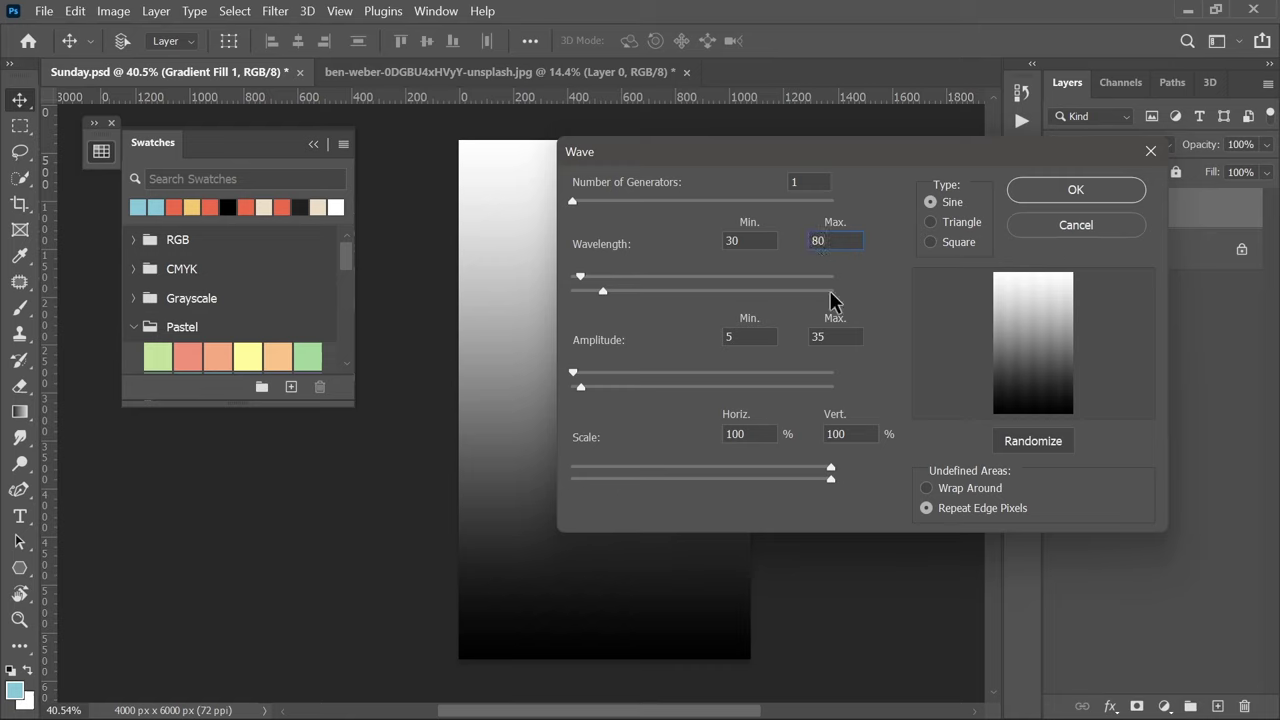
drag(575, 373, 846, 369)
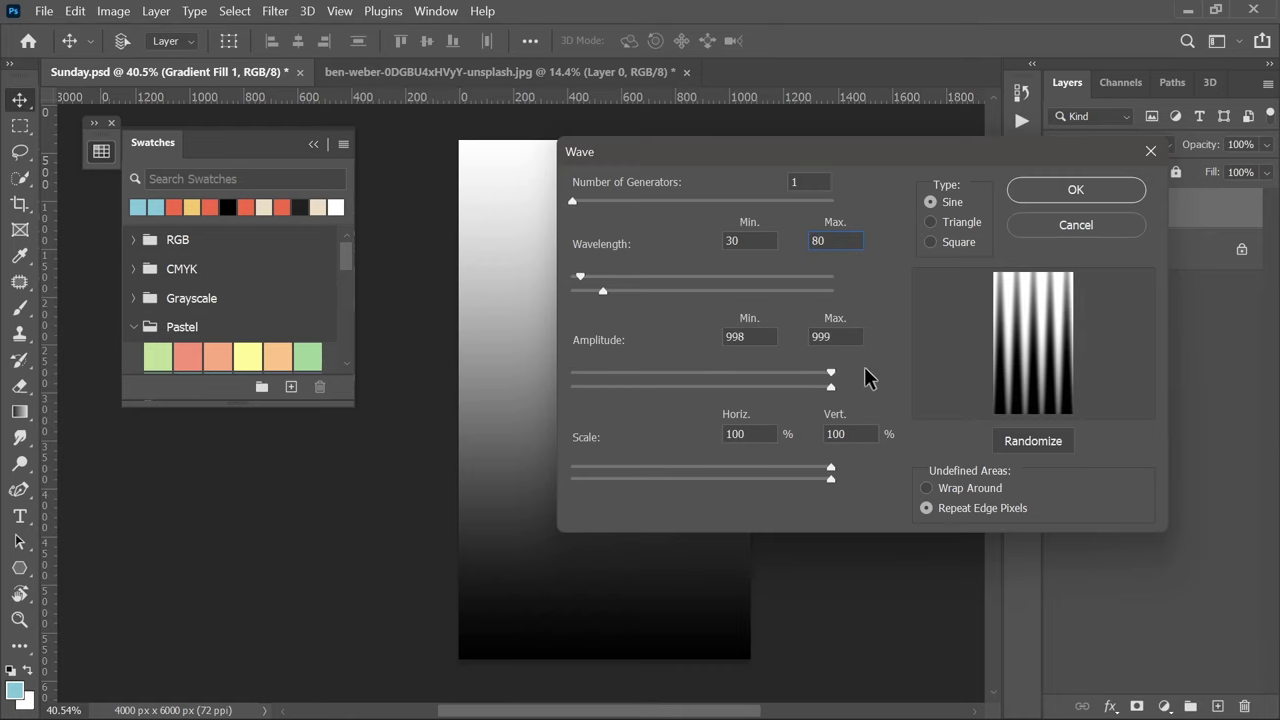
click(945, 244)
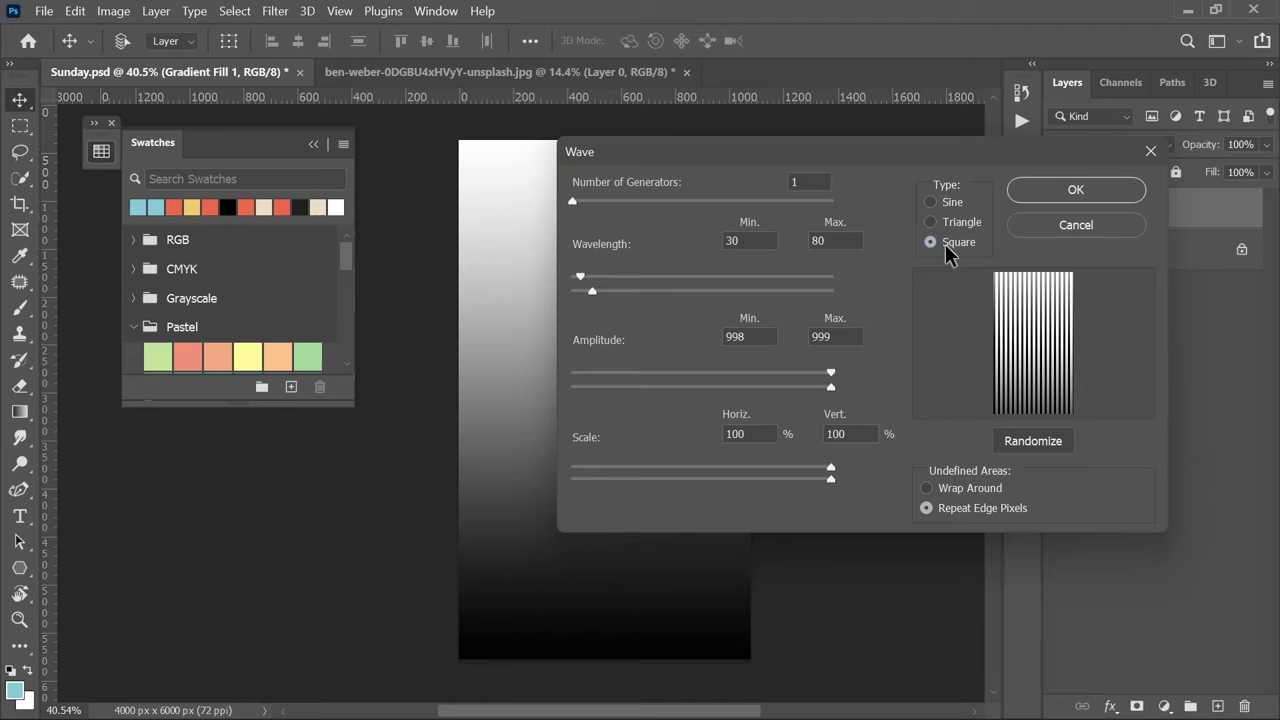
click(1073, 188)
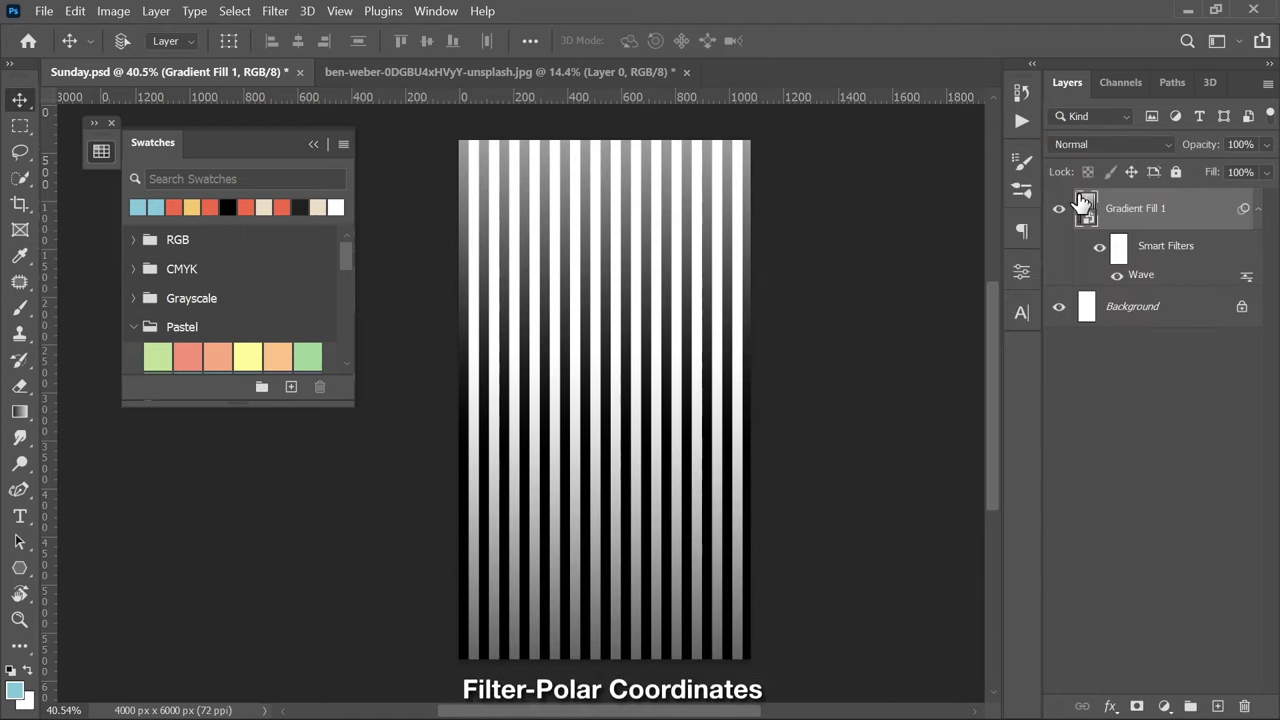
click(276, 12)
mouse_move(294, 284)
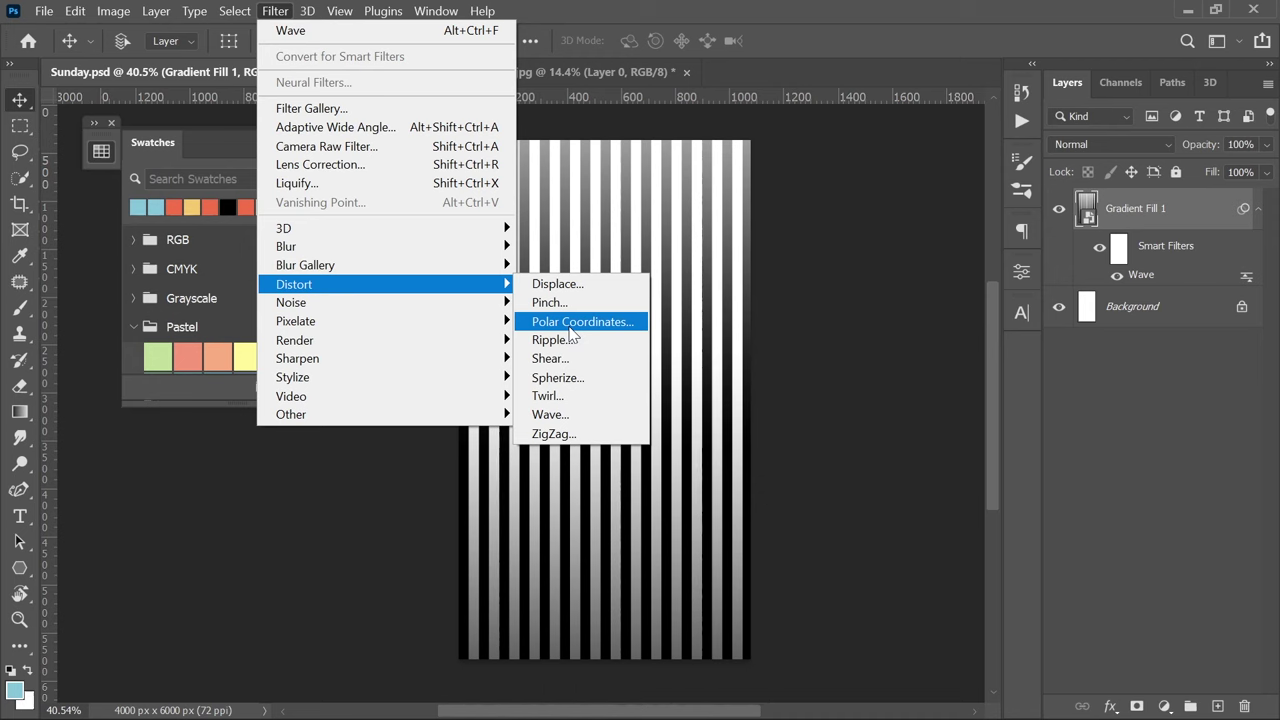
- Apply Polar Coordinates (Rectangular to Polar), then convert Gradient Fill 1 into a new smart object
click(570, 326)
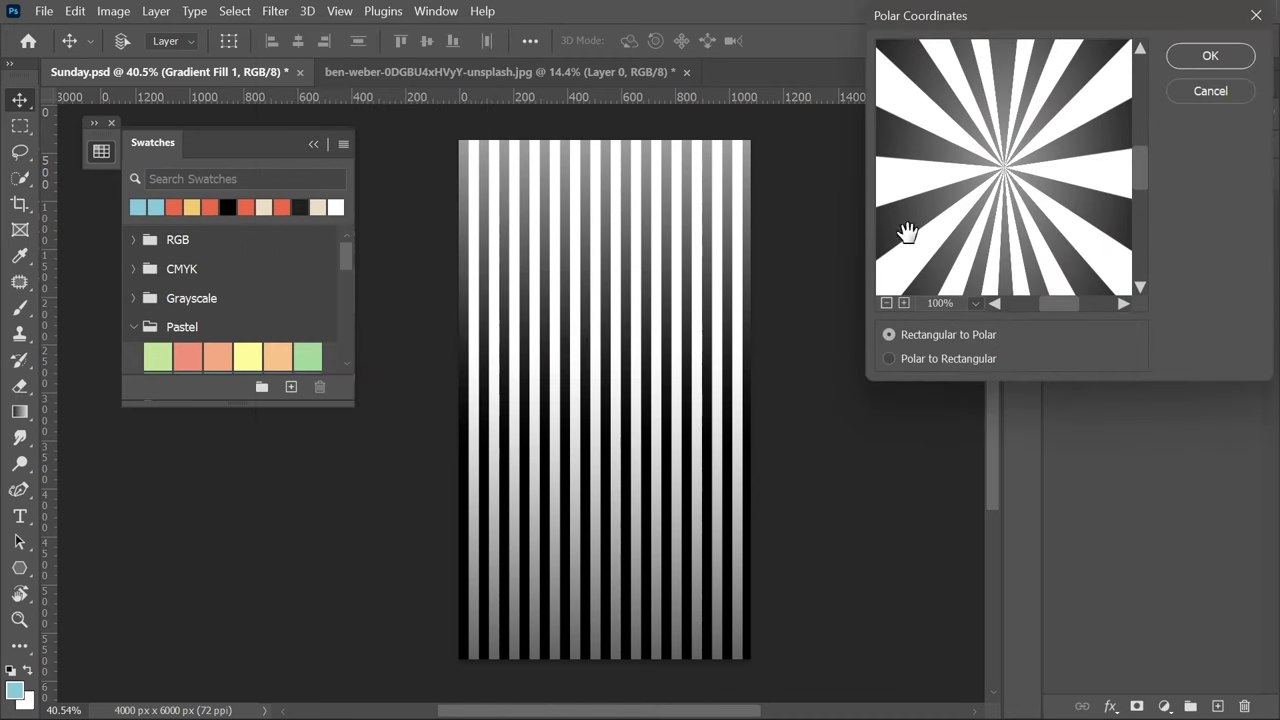
click(1195, 64)
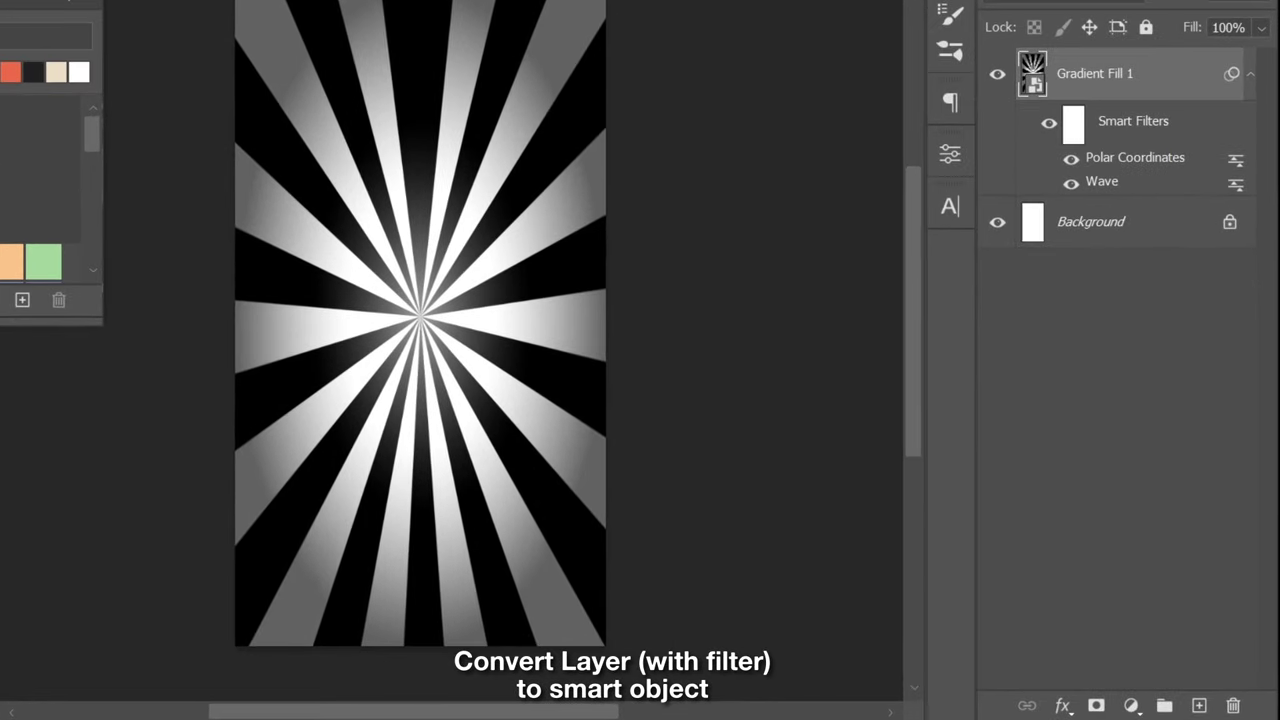
right_click(1166, 70)
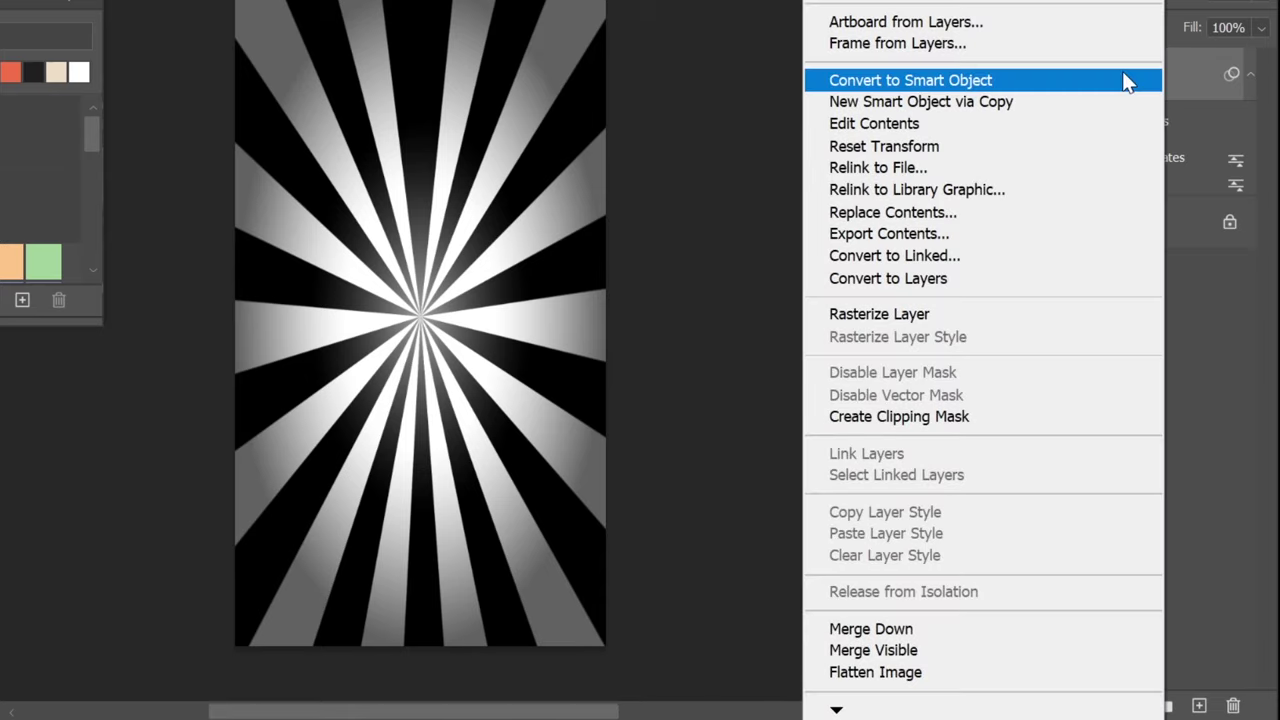
click(1122, 80)
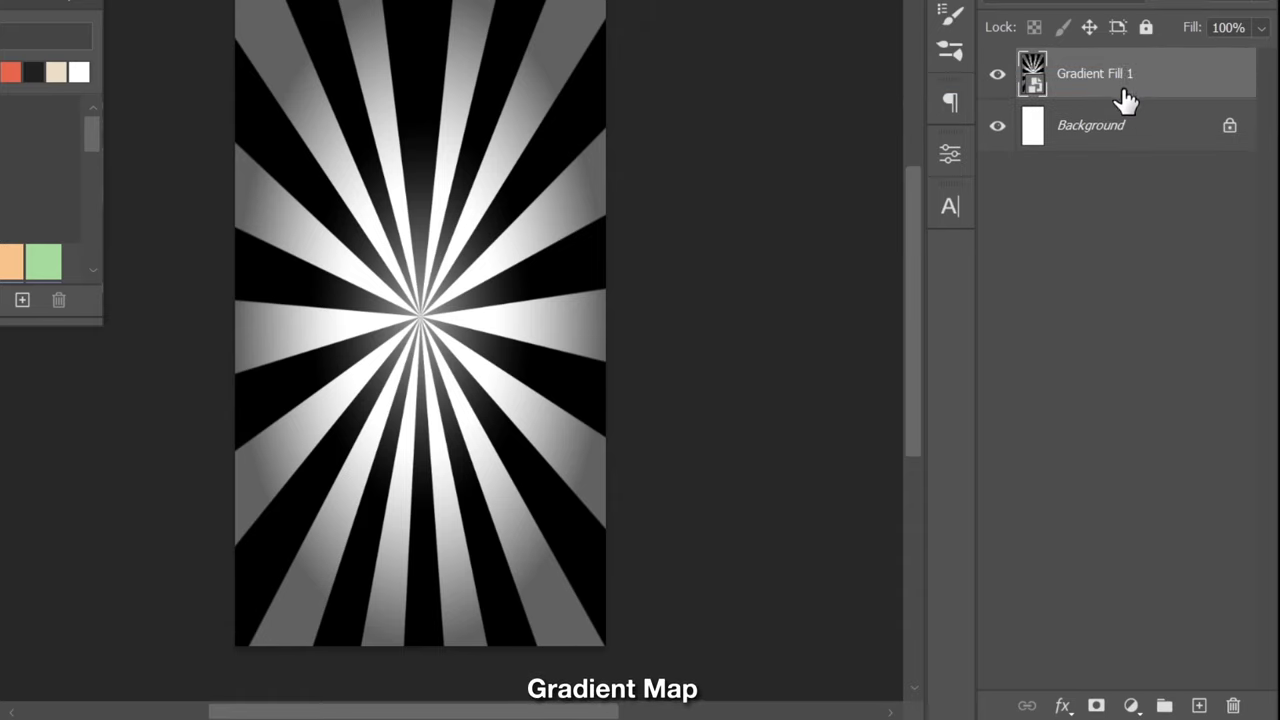
- Add a Gradient Map adjustment layer clipped to the sunburst layer
click(1131, 704)
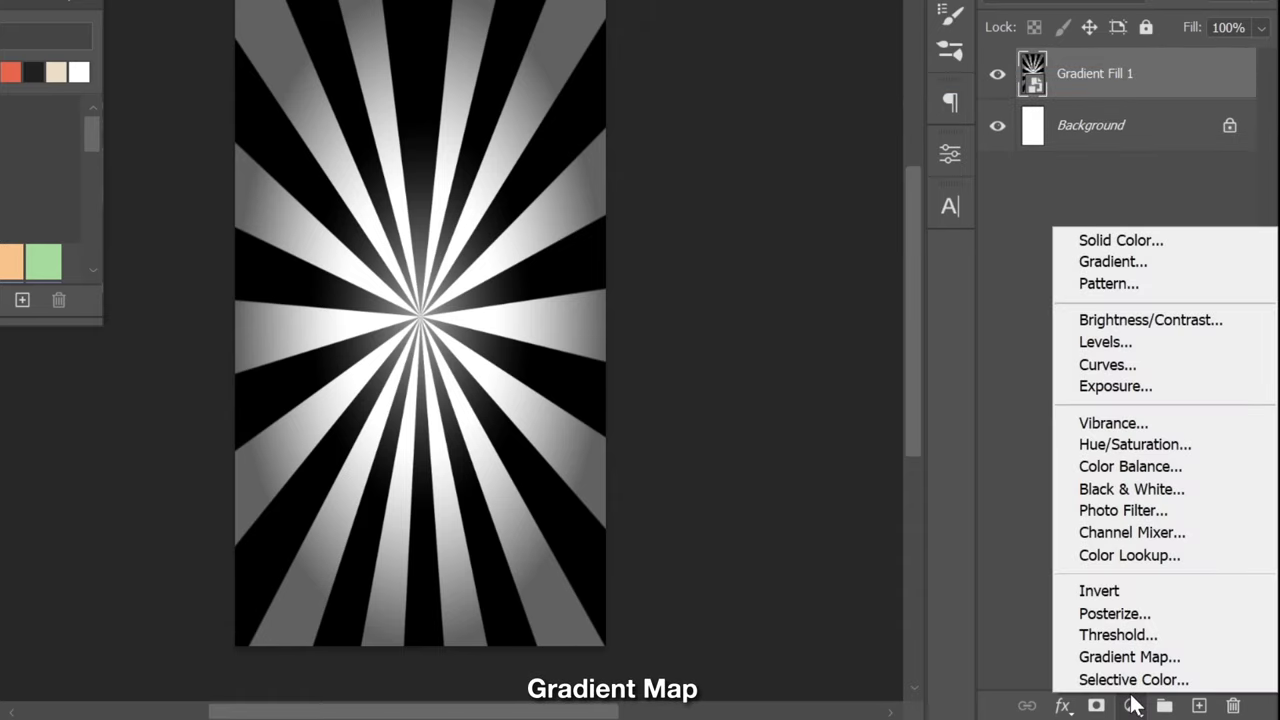
click(1134, 660)
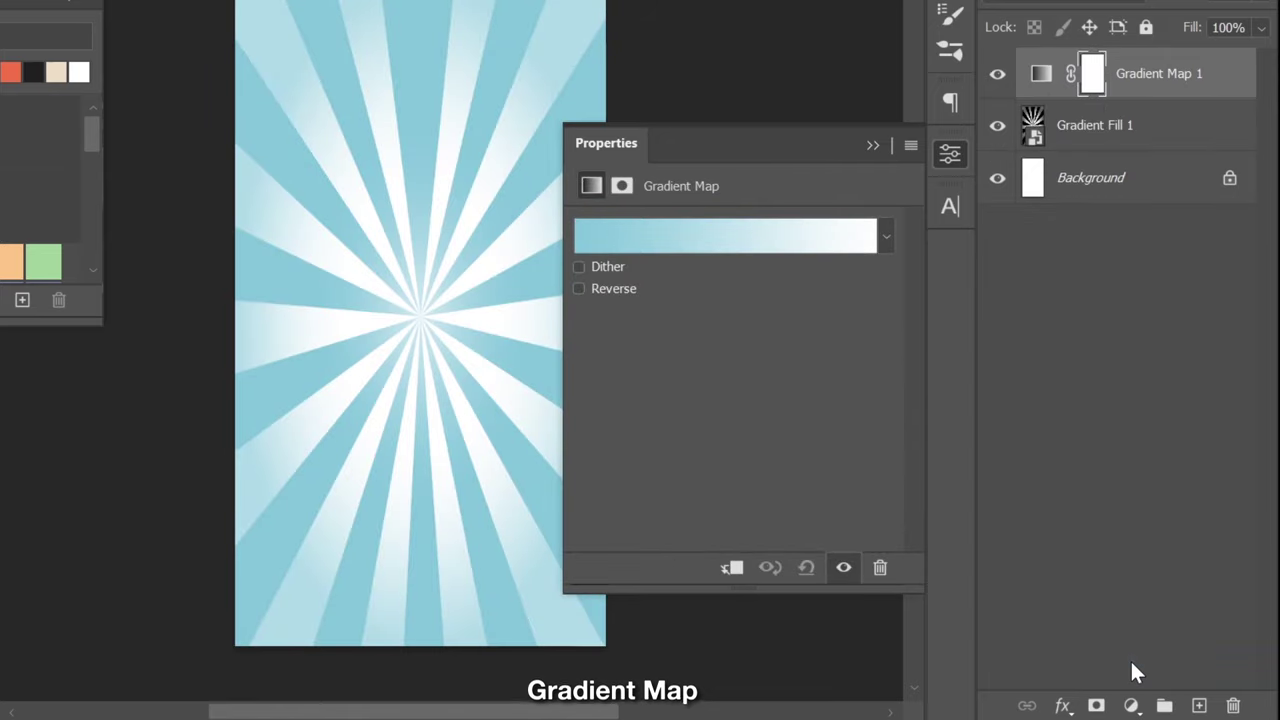
right_click(1170, 86)
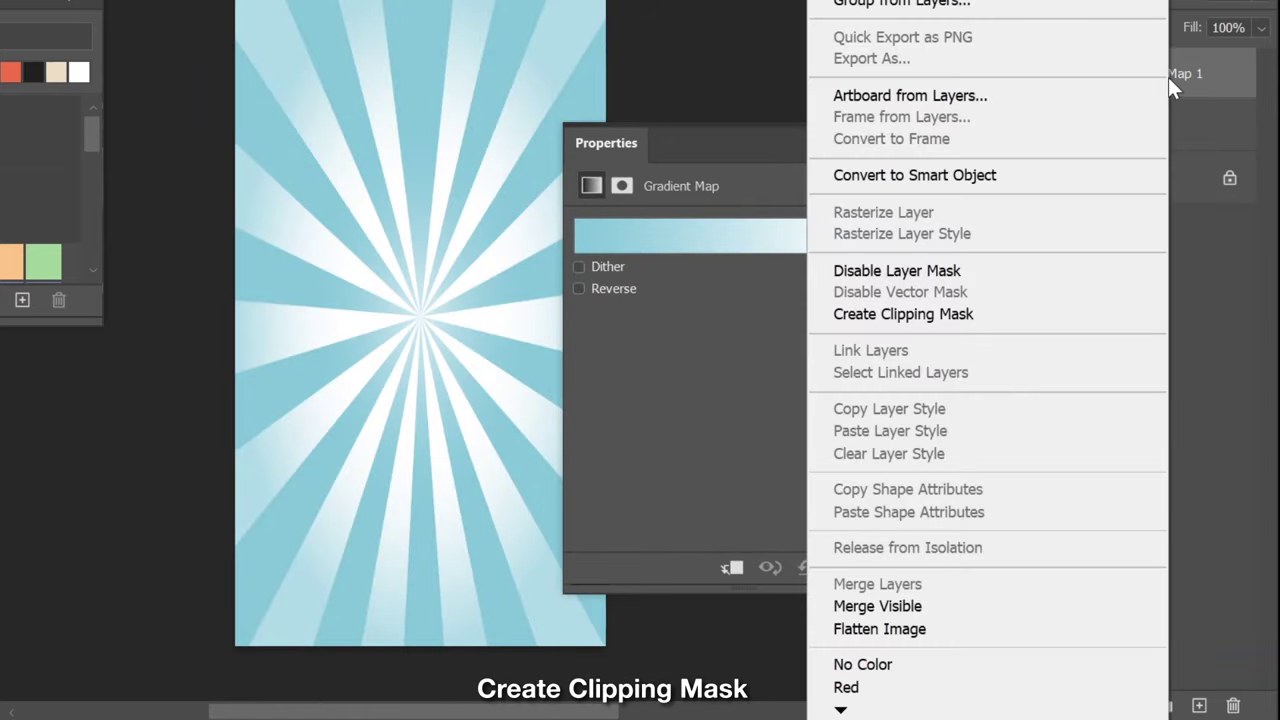
click(1022, 313)
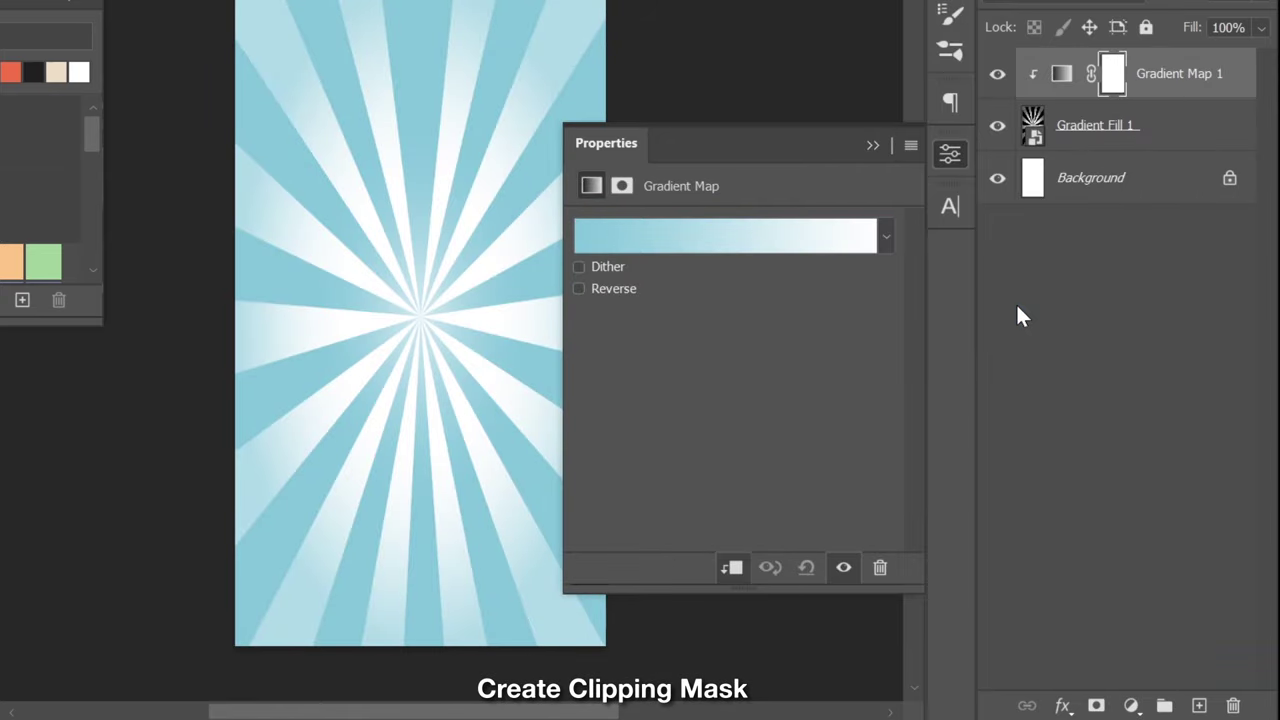
- Set the gradient map stops to cream efdec7 and coral f3714a
click(756, 251)
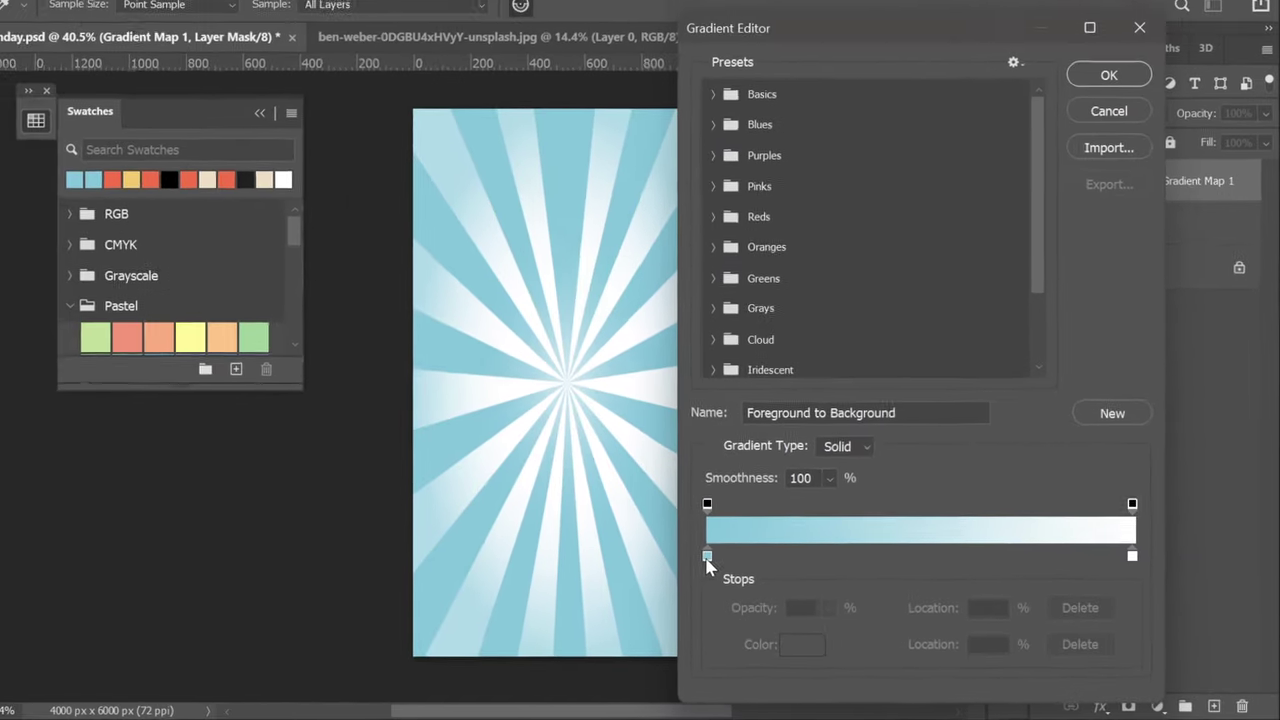
double_click(589, 525)
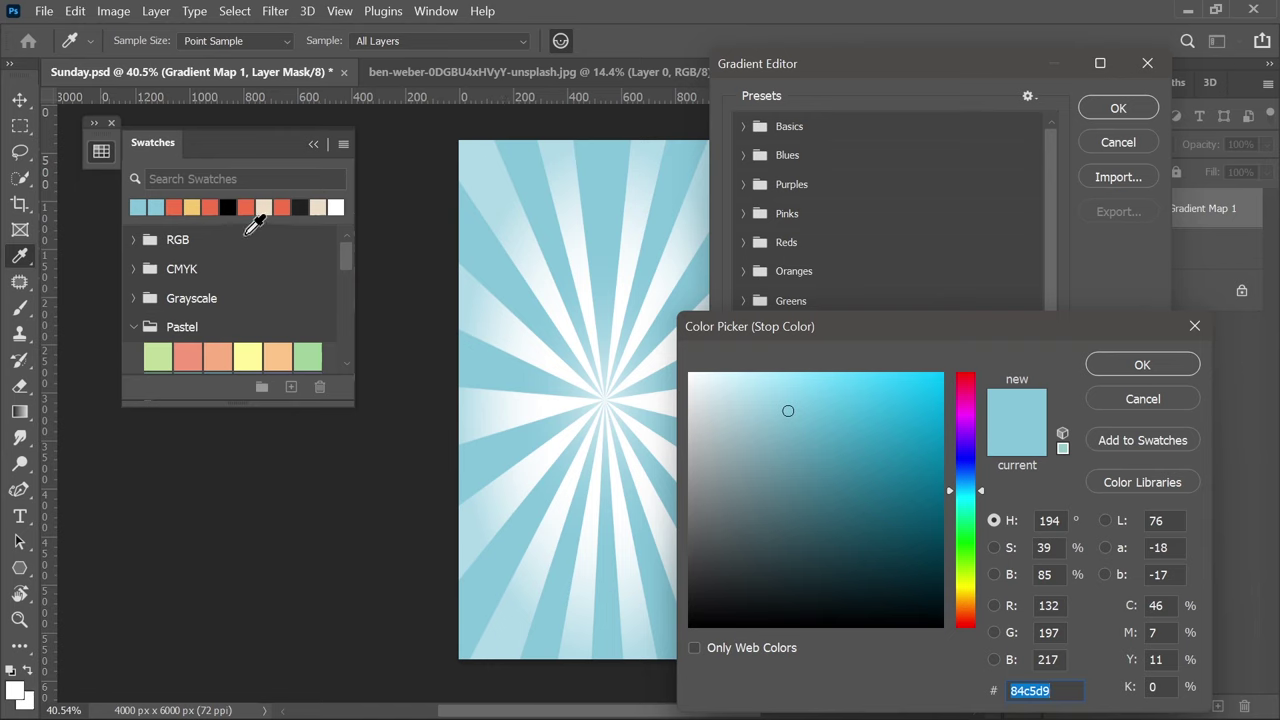
click(266, 209)
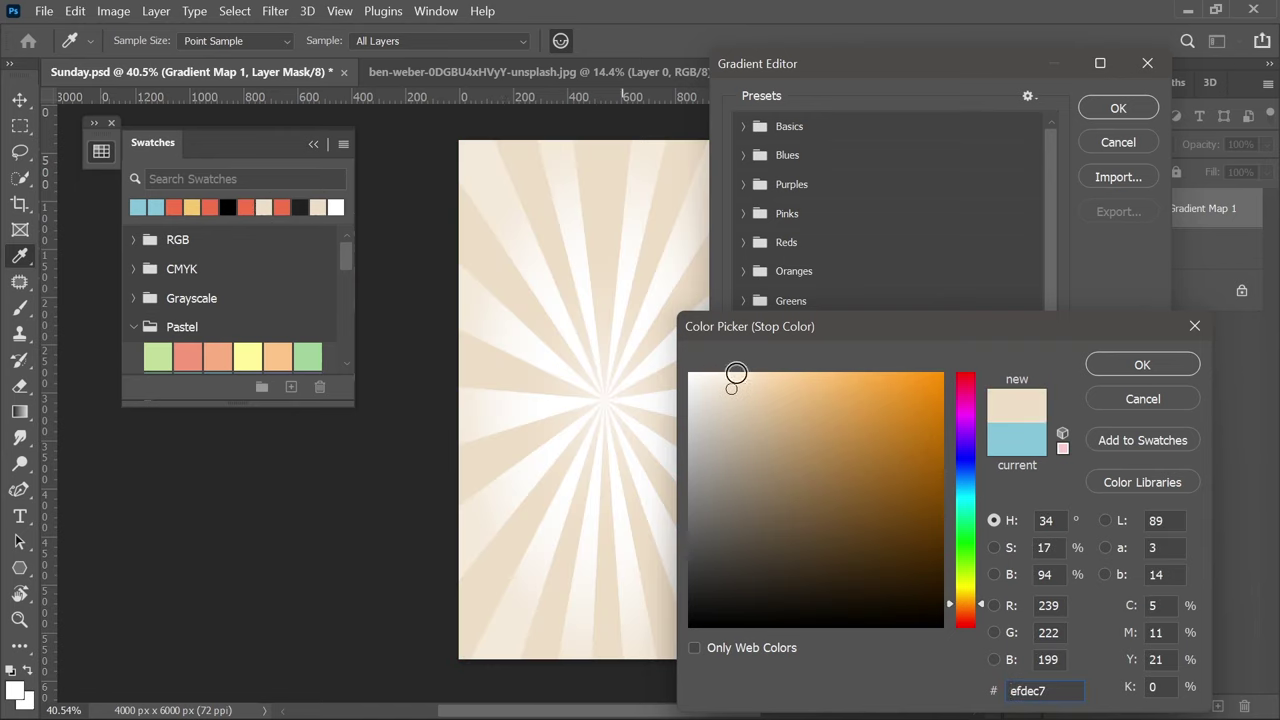
click(1113, 365)
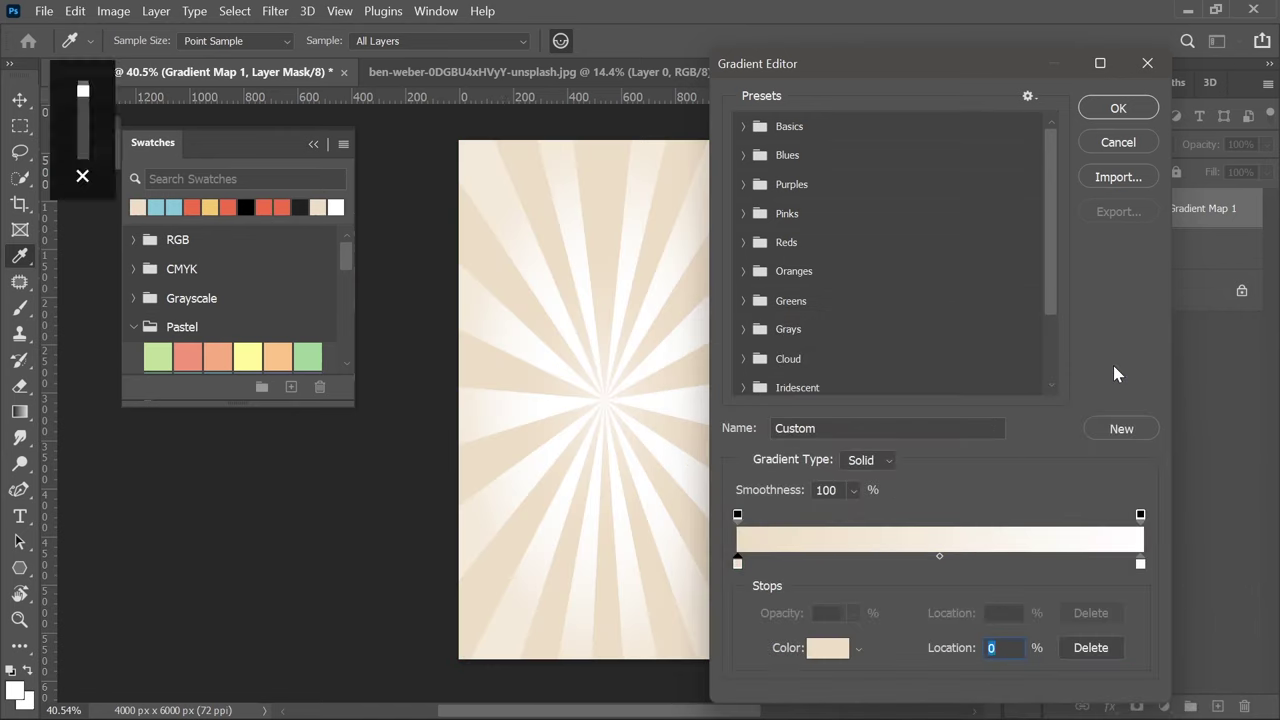
double_click(1140, 565)
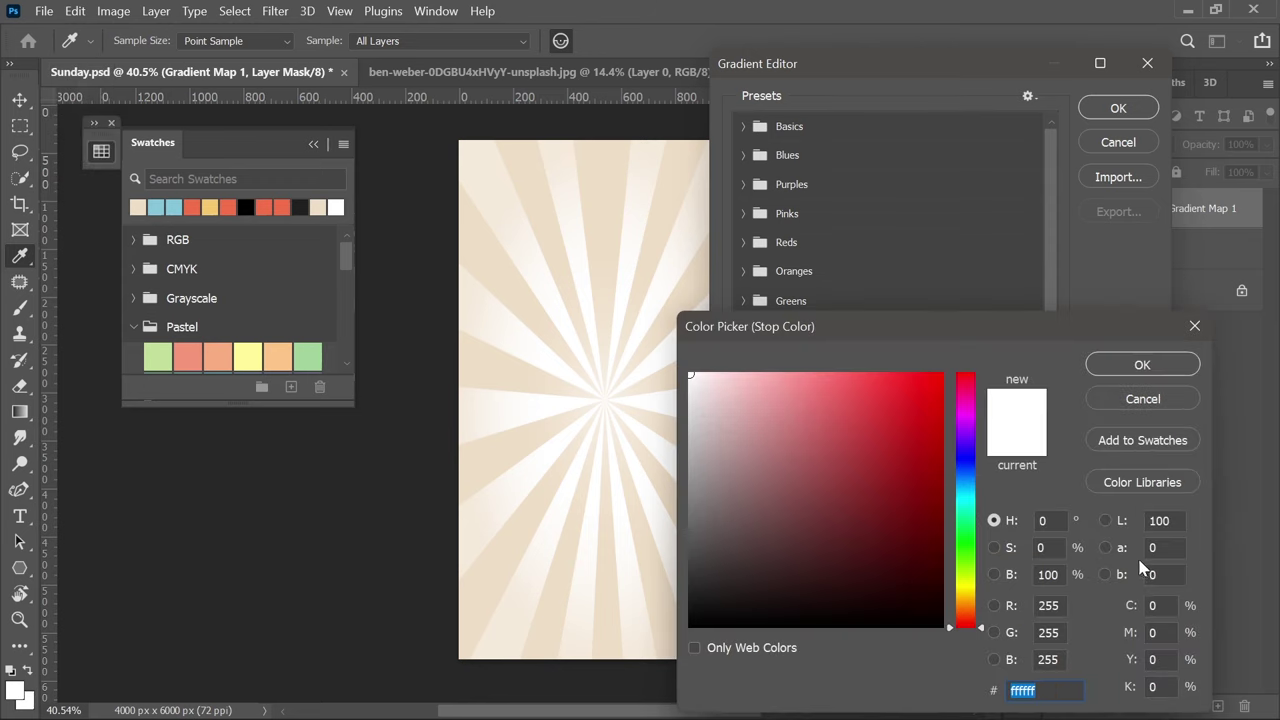
click(188, 209)
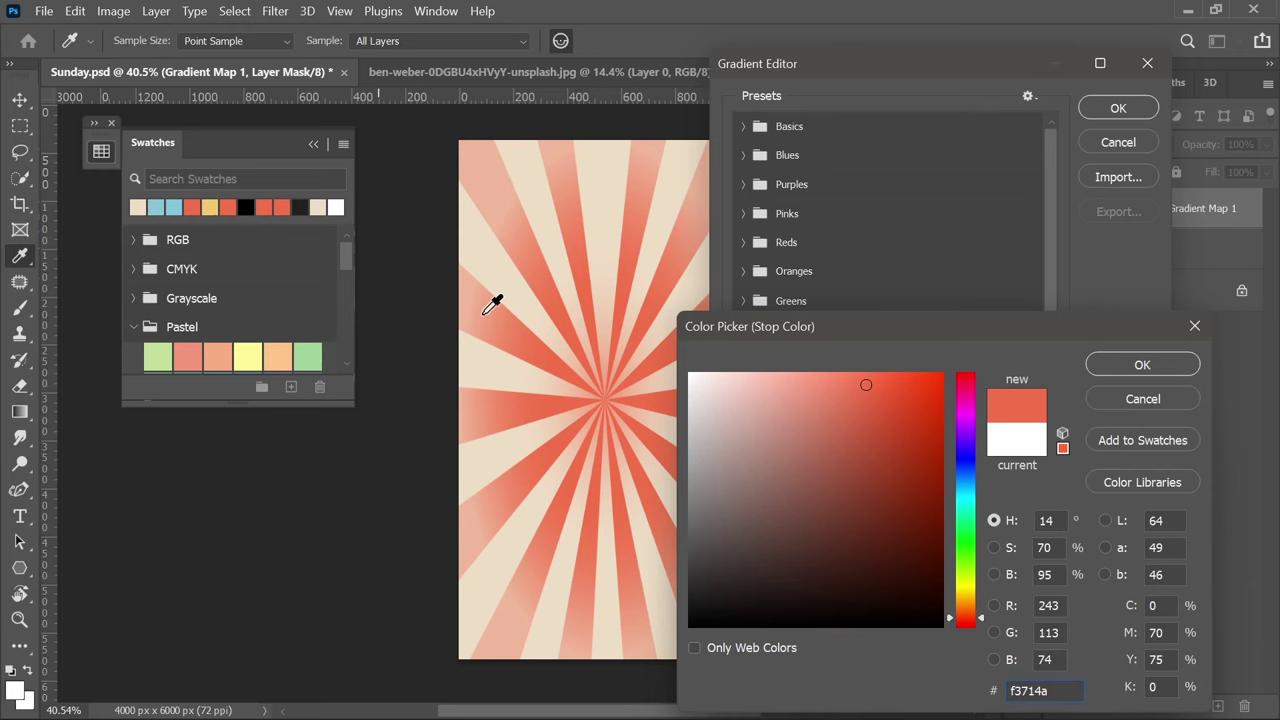
click(1137, 366)
click(1117, 107)
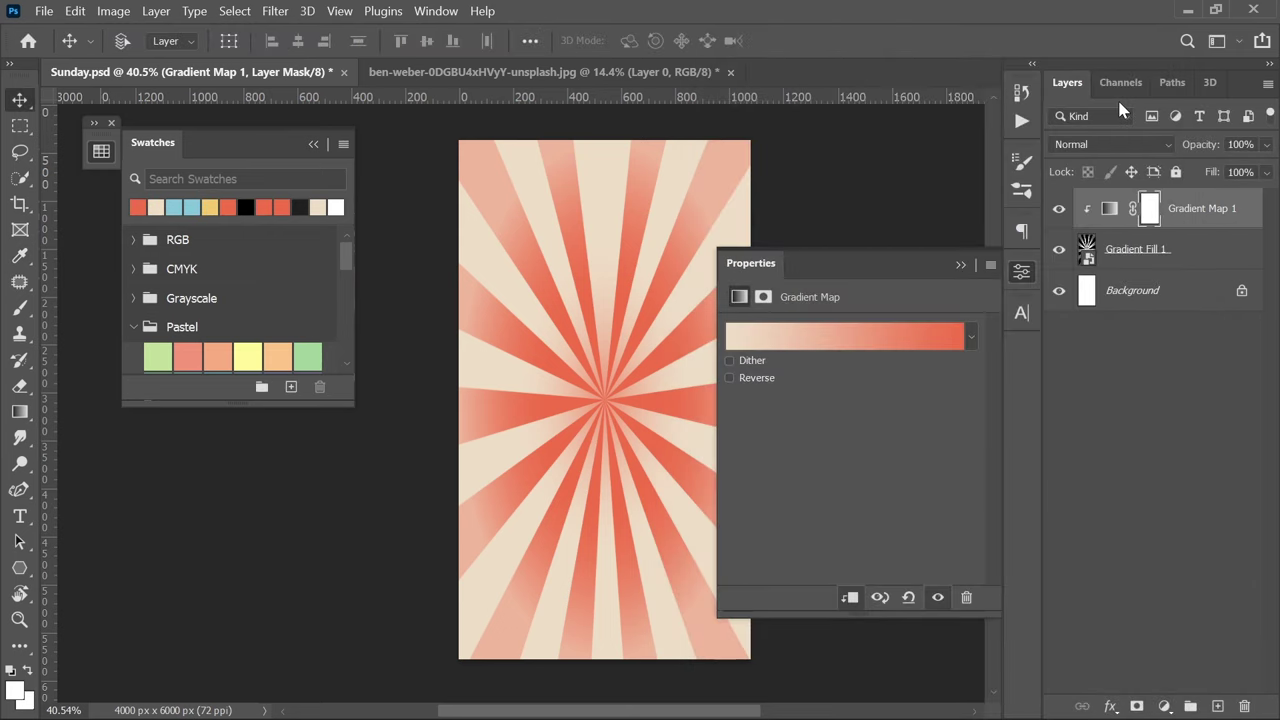
click(966, 267)
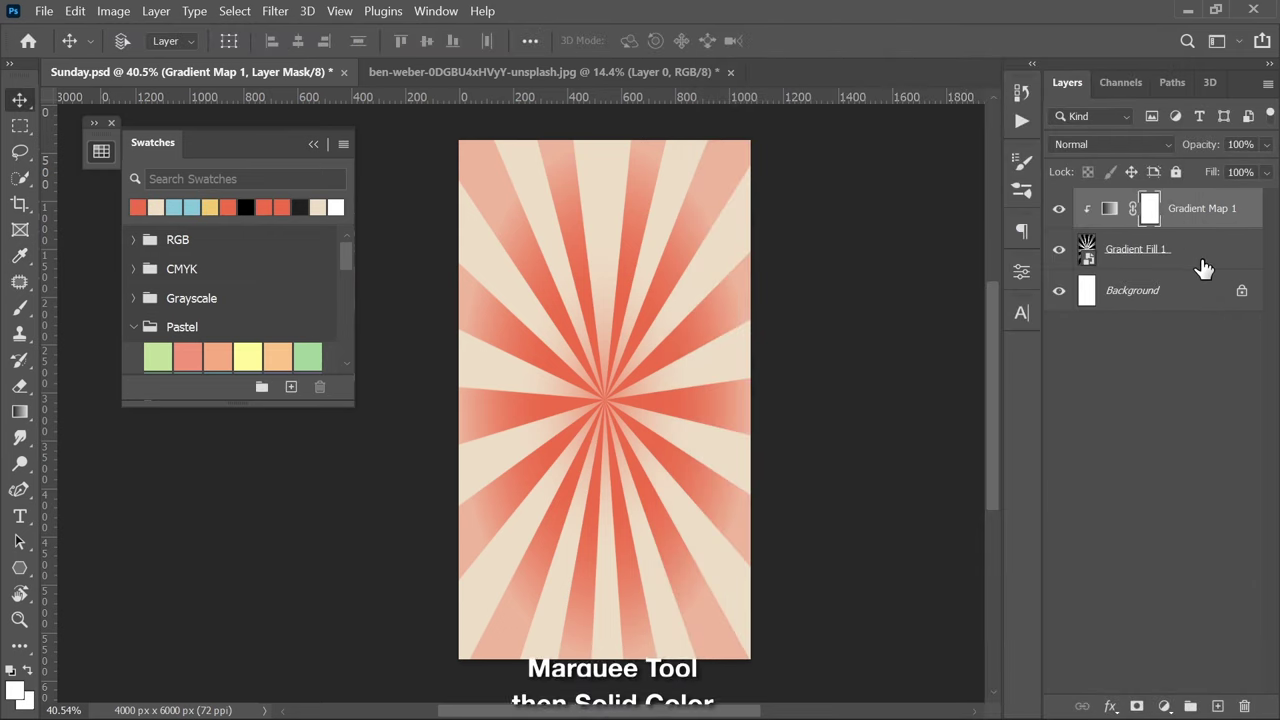
- Cover the canvas's lower half with a cream (efdec7) Solid Color fill layer
click(29, 127)
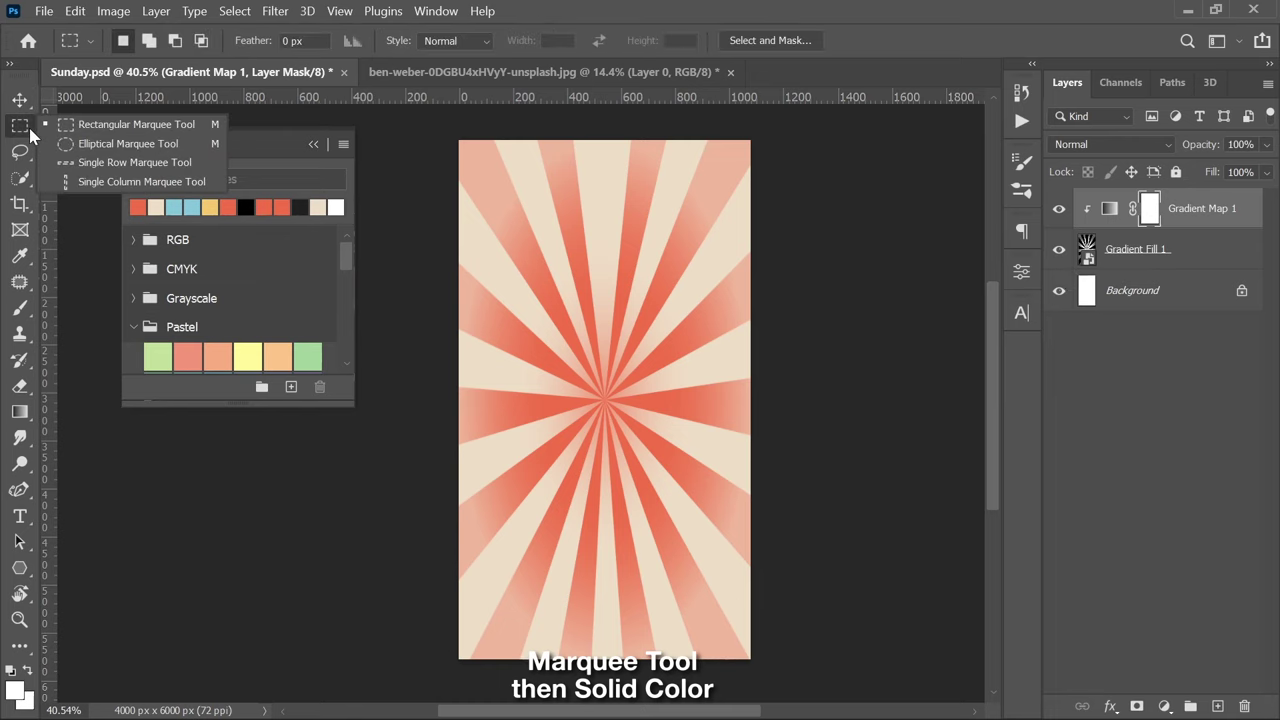
click(97, 137)
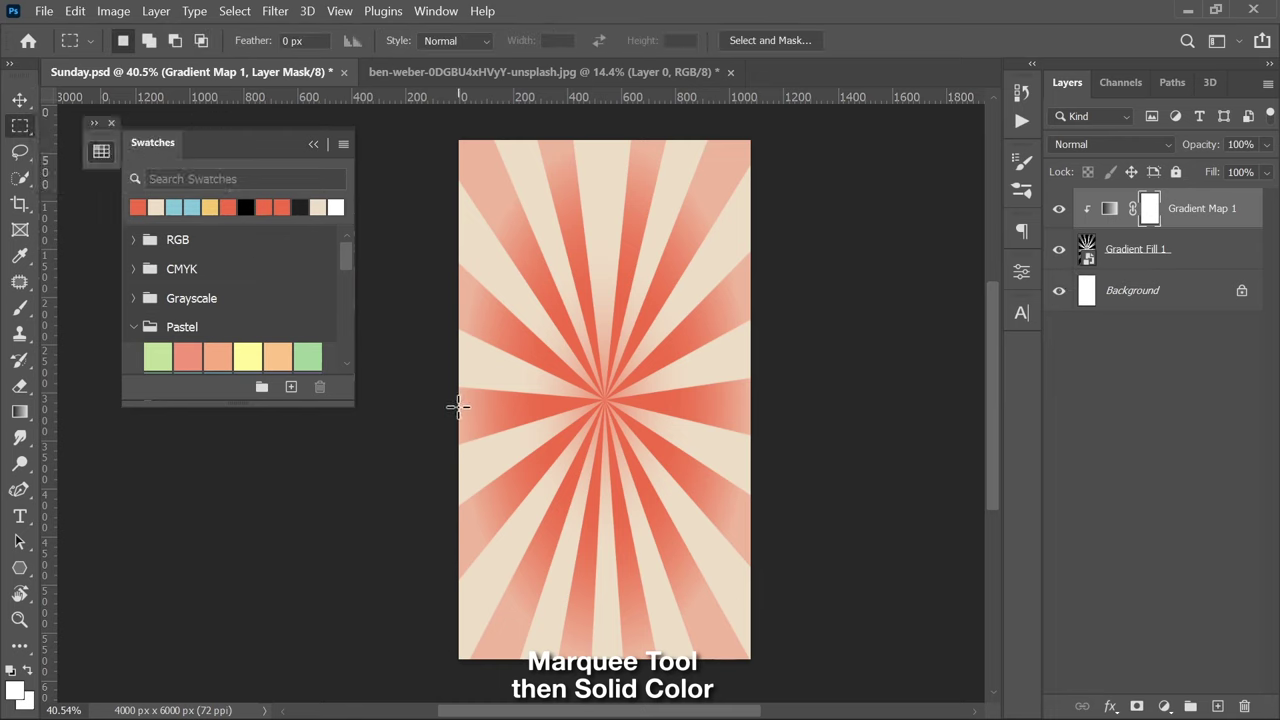
drag(458, 405, 783, 660)
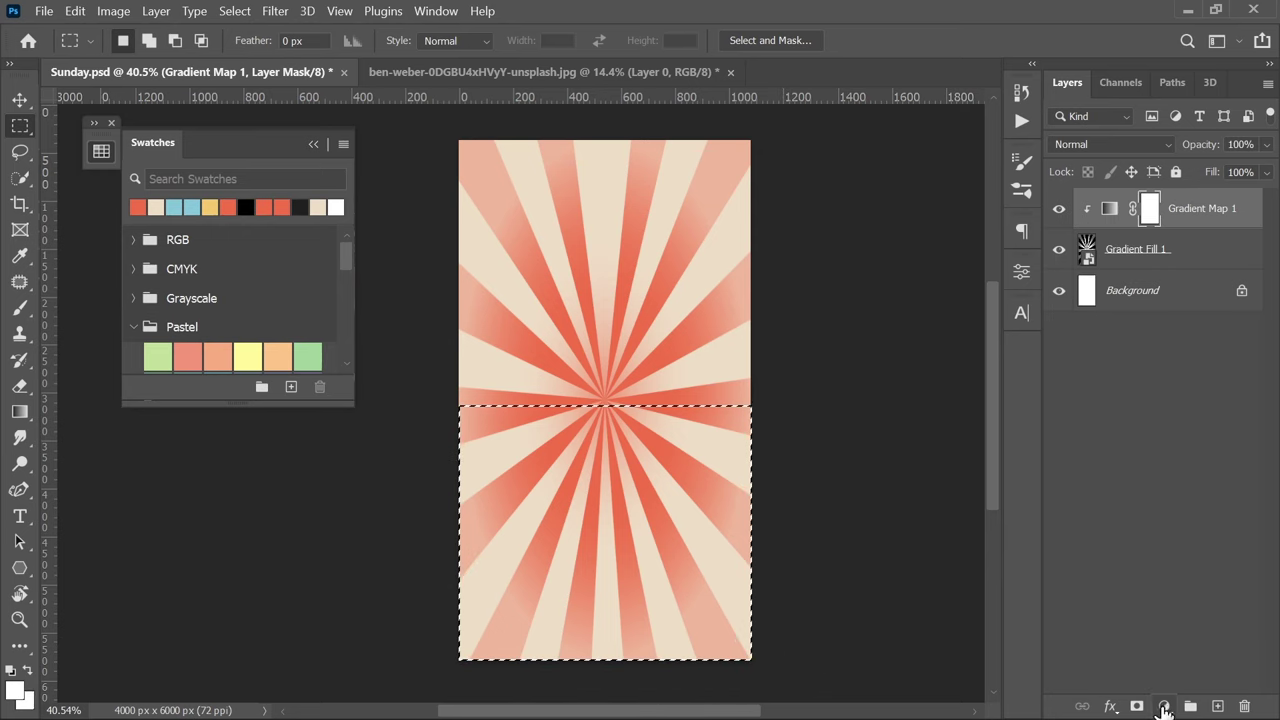
click(1164, 707)
click(1169, 351)
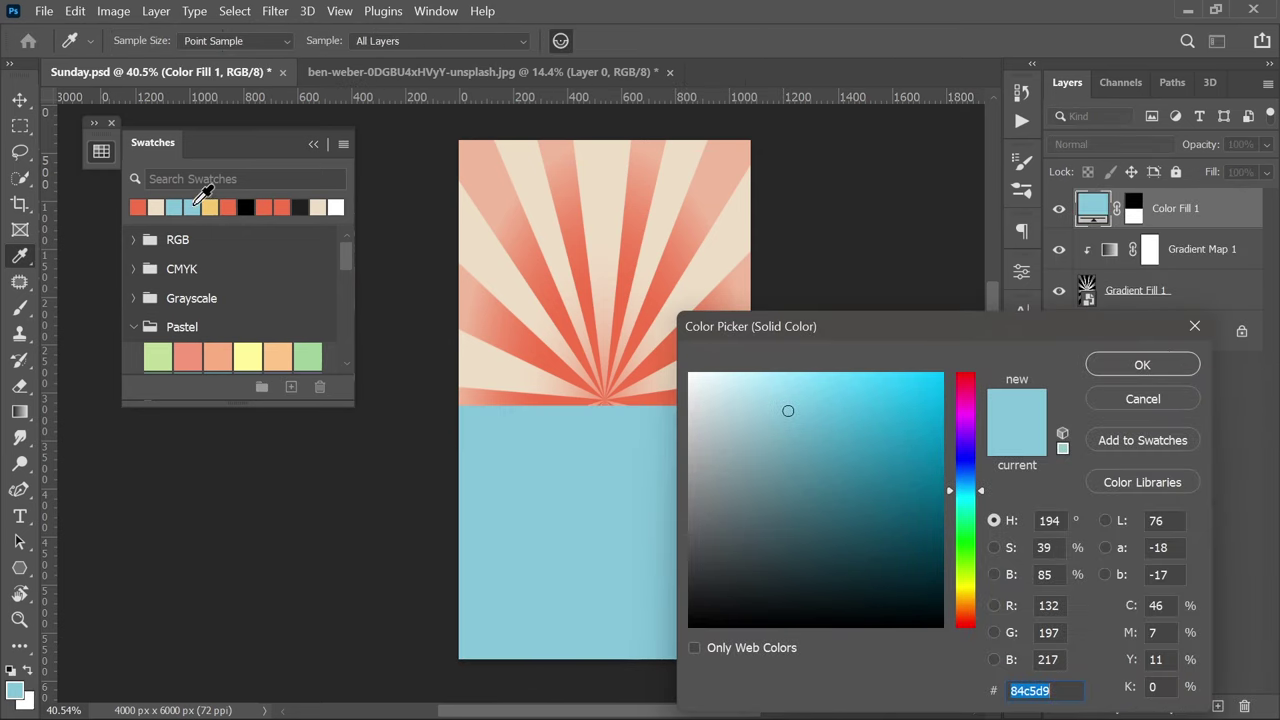
click(156, 207)
click(1141, 365)
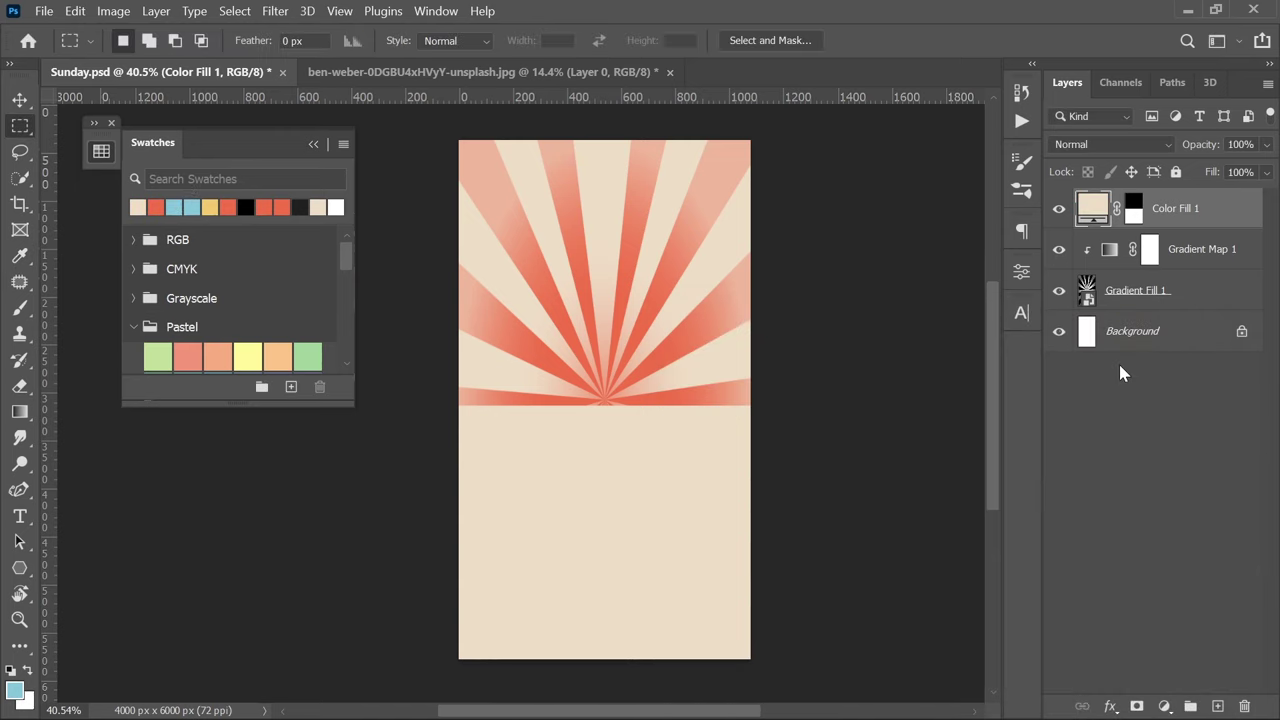
- Scale the sunburst to about 131% and rotate it slightly
click(1198, 307)
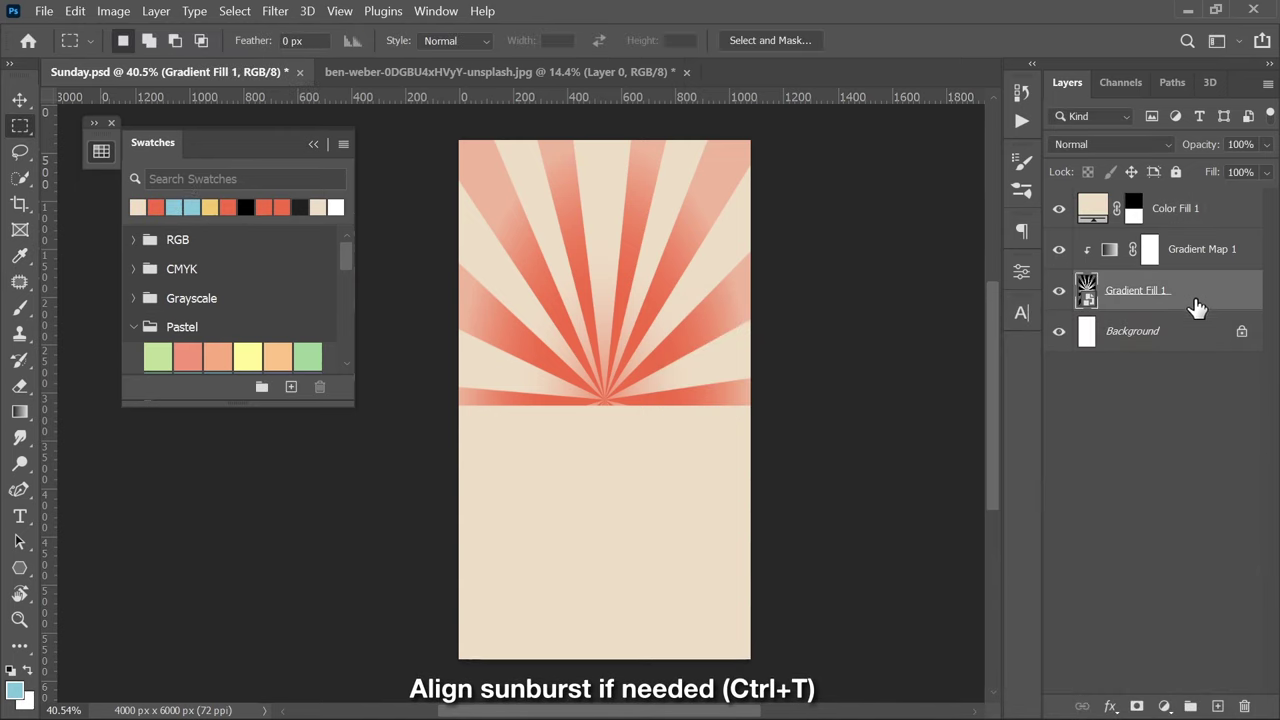
key(ctrl+t)
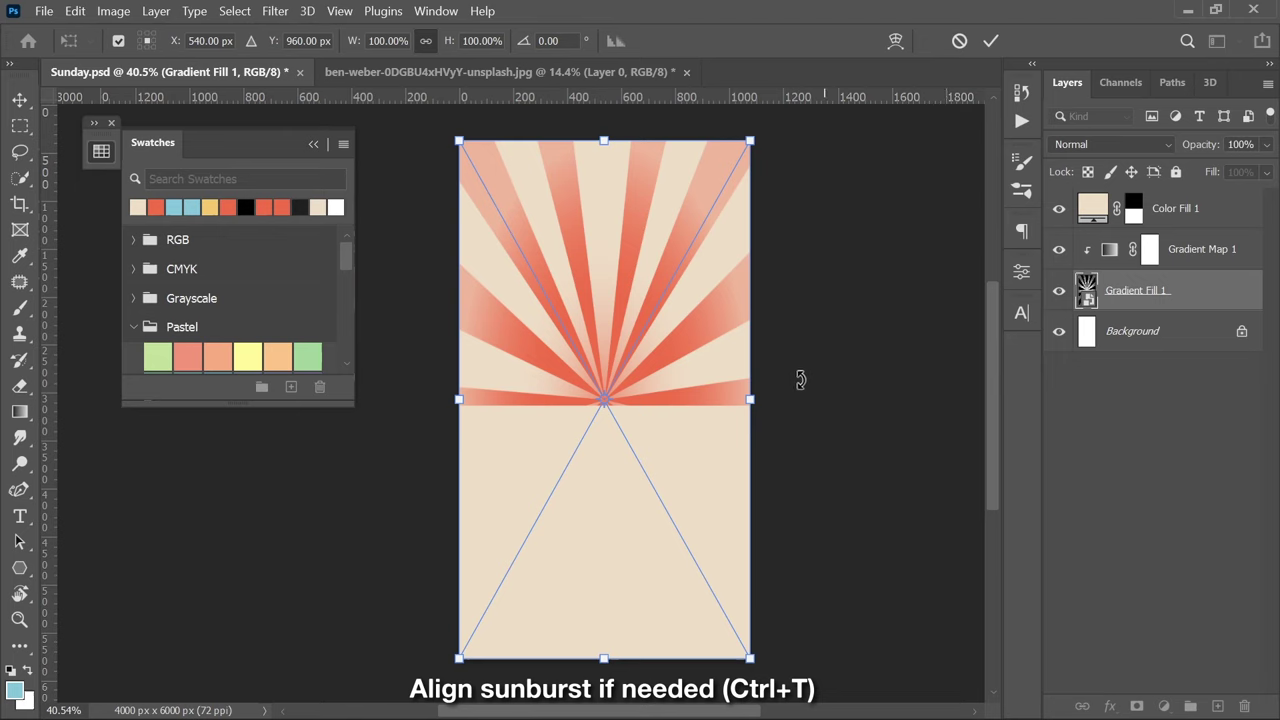
drag(752, 399, 769, 400)
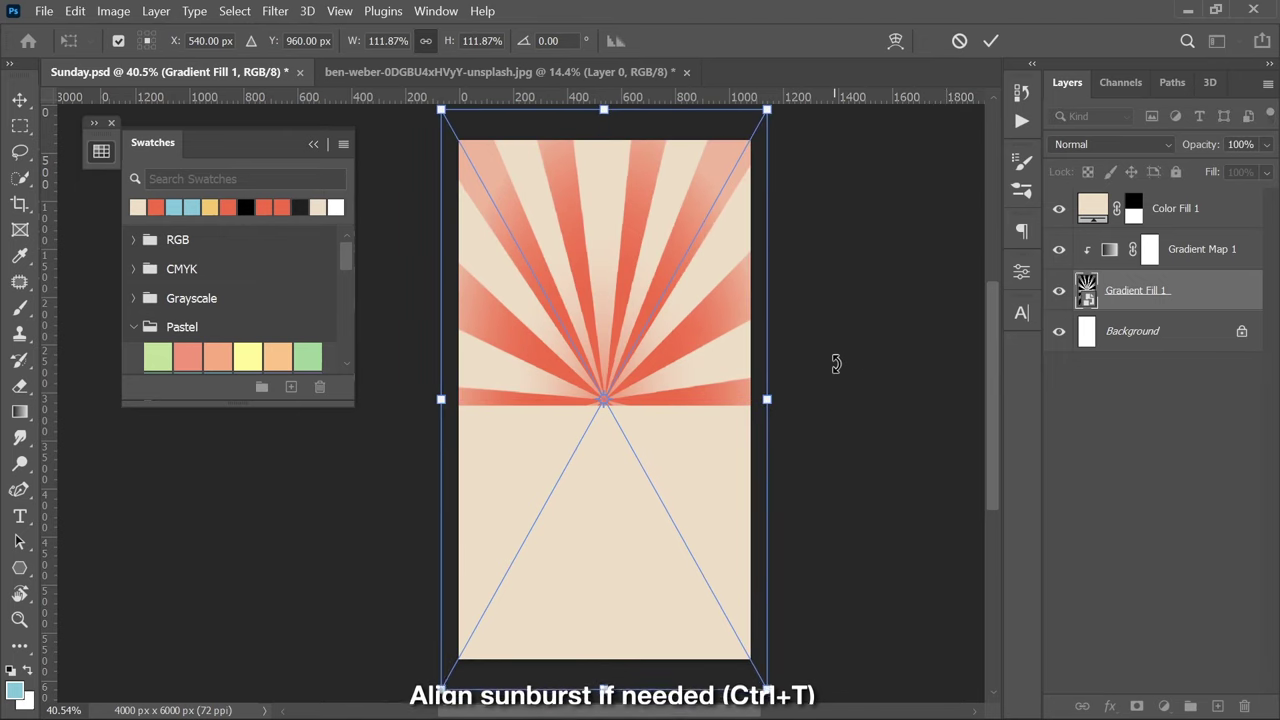
drag(837, 360, 838, 369)
drag(767, 403, 795, 404)
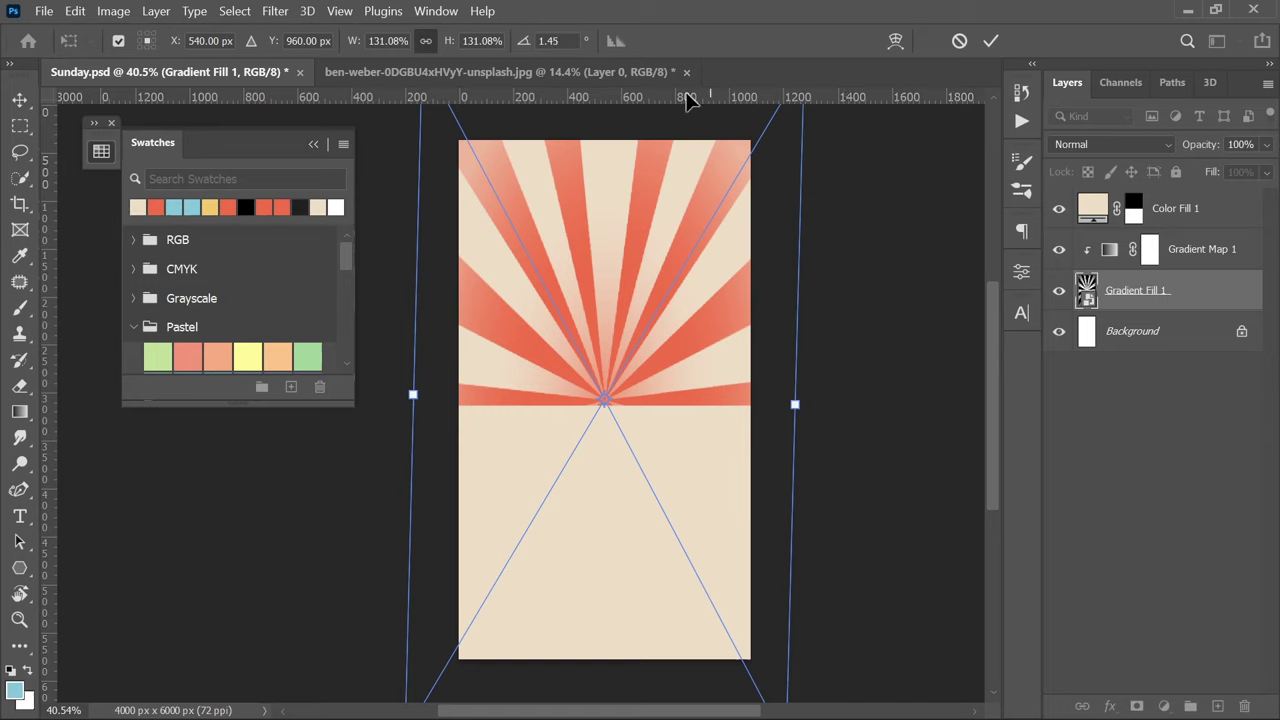
mouse_move(686, 100)
mouse_down()
mouse_move(690, 385)
mouse_move(704, 399)
mouse_up()
click(990, 41)
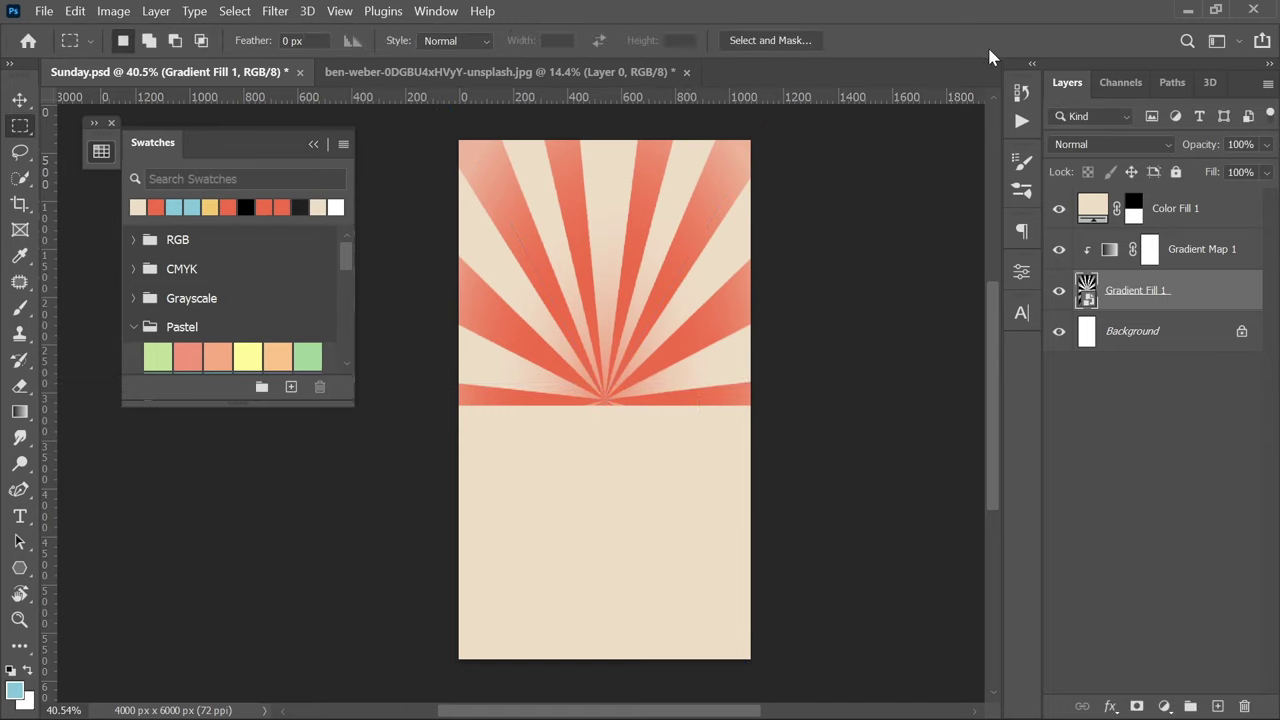
- Group the fill, gradient map and sunburst layers as BC and lock the group
shift+click(1186, 224)
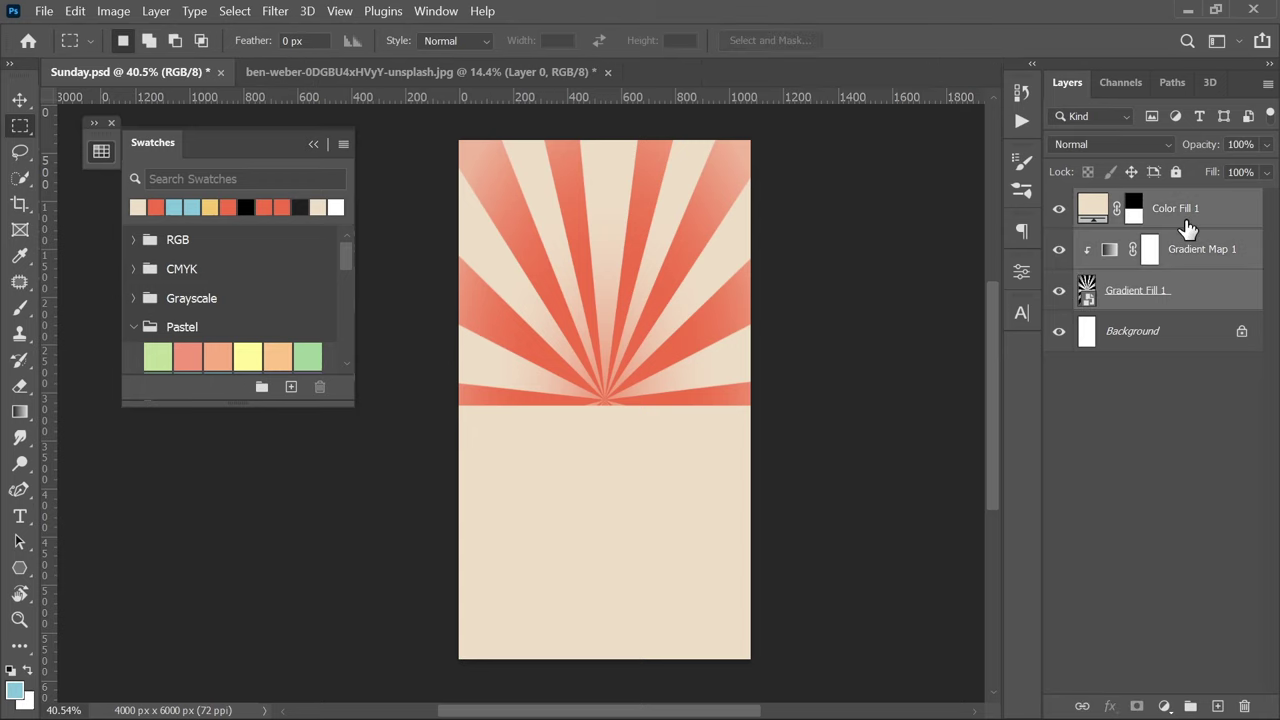
key(ctrl+g)
double_click(1133, 200)
text(BC)
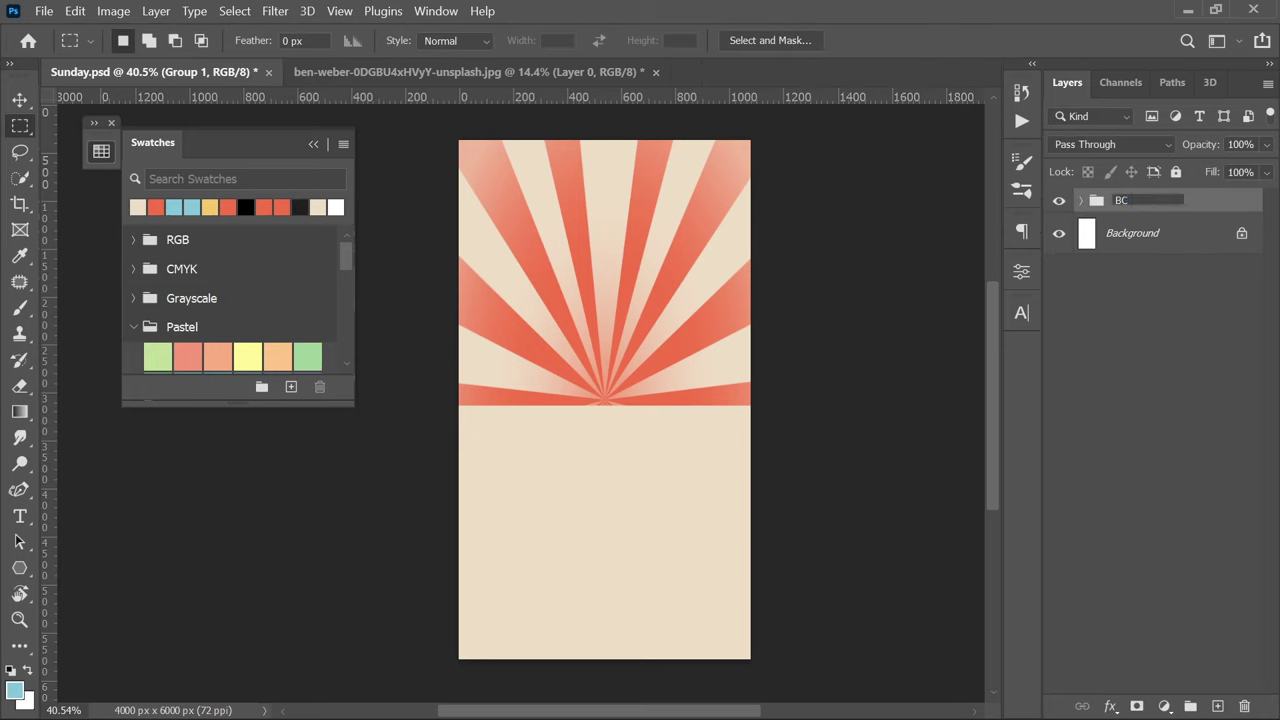
key(Return)
click(1176, 173)
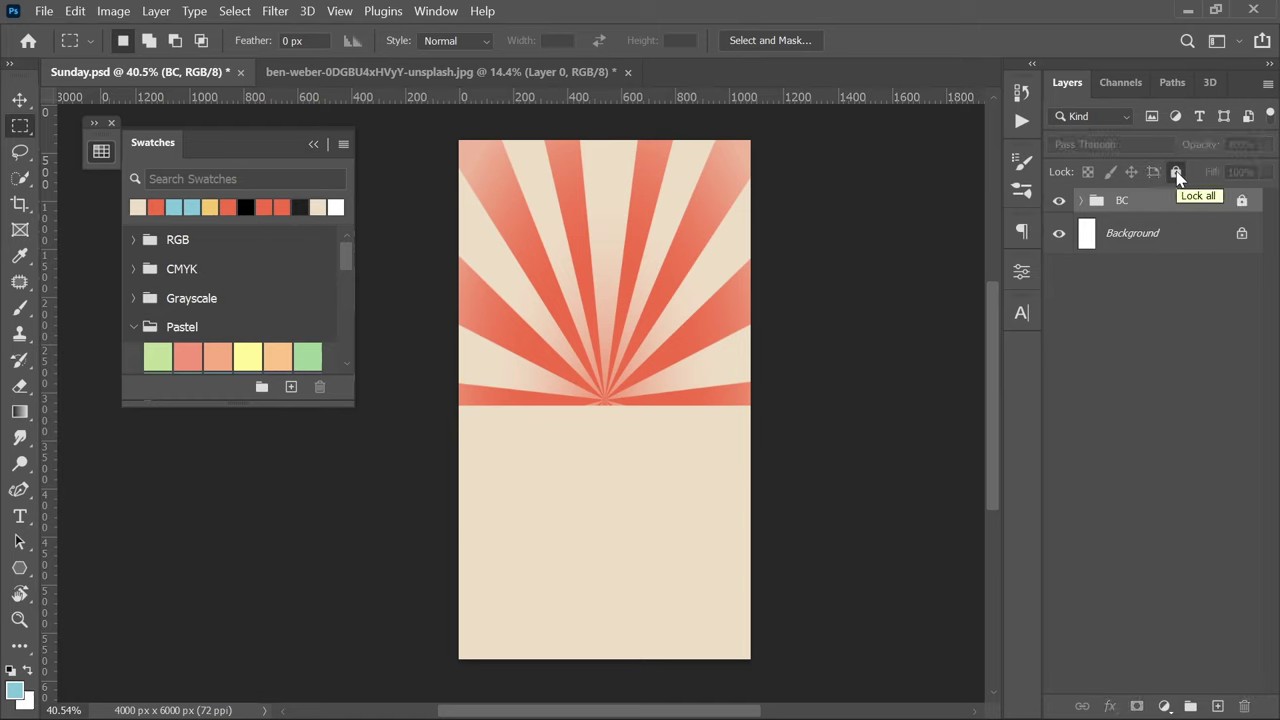
click(30, 572)
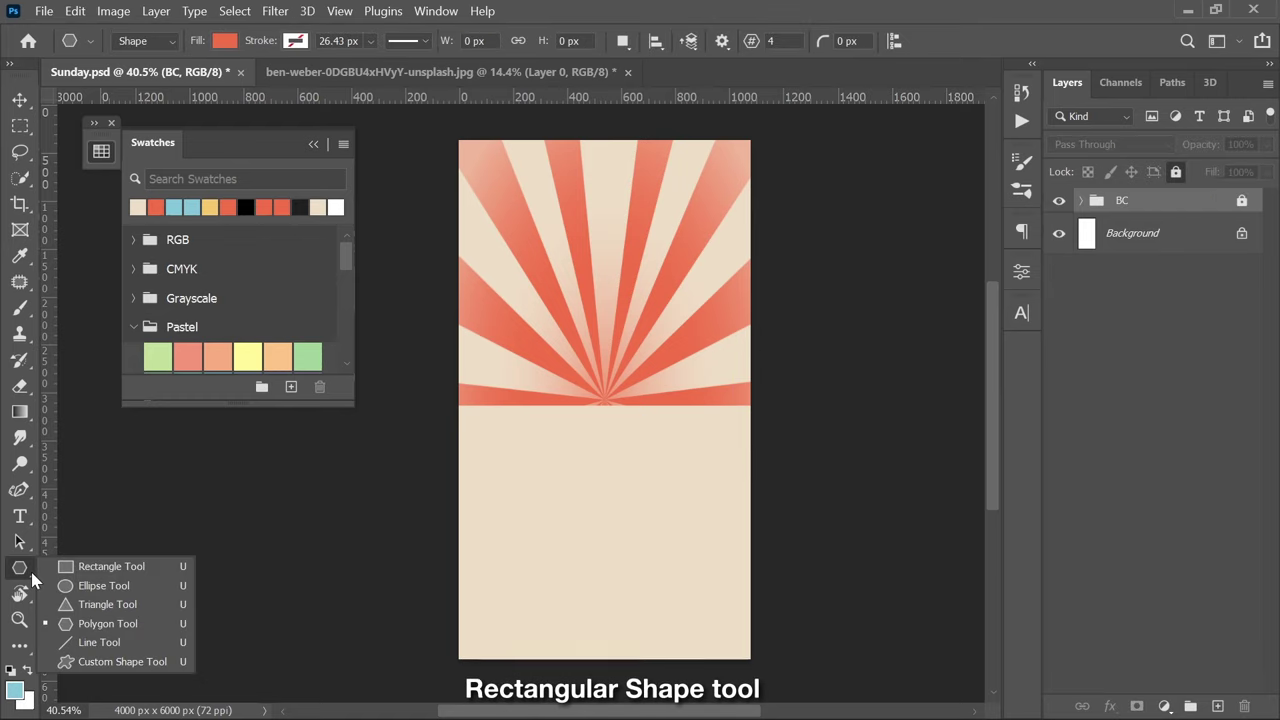
- Draw a light-blue rectangle at the poster centre with fully rounded capsule corners
click(81, 567)
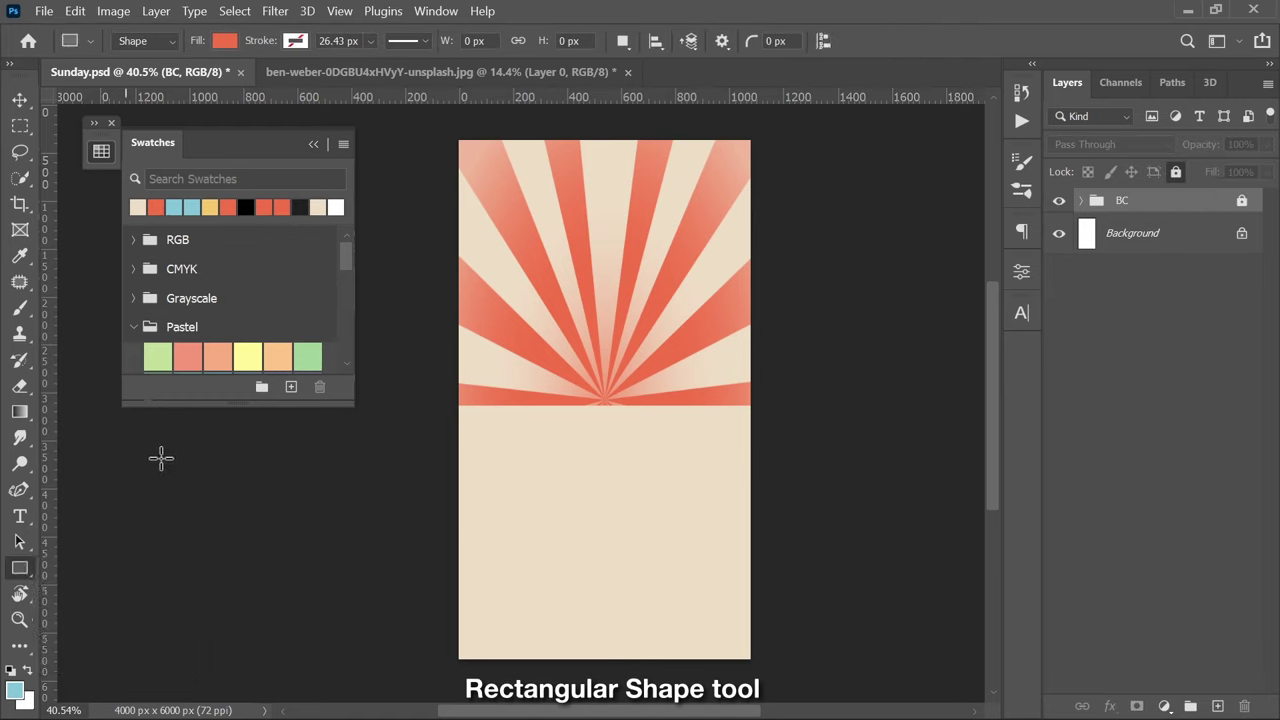
click(224, 40)
click(134, 147)
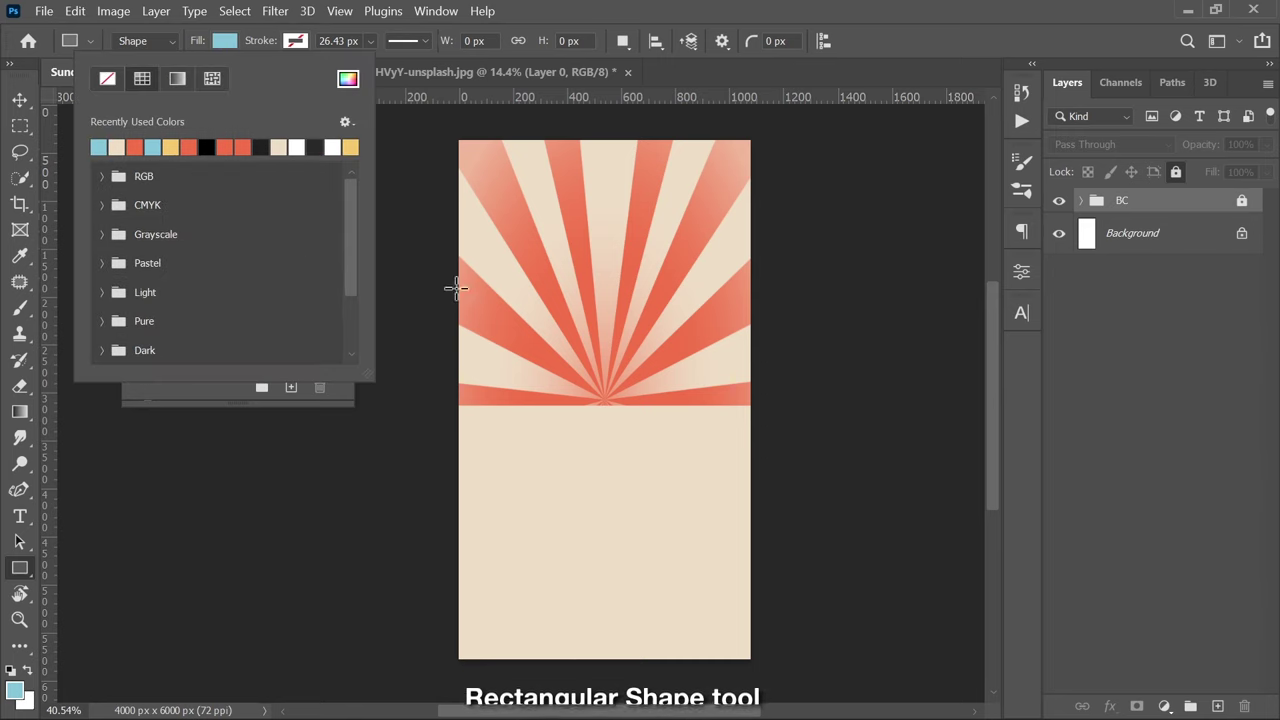
drag(534, 277, 704, 509)
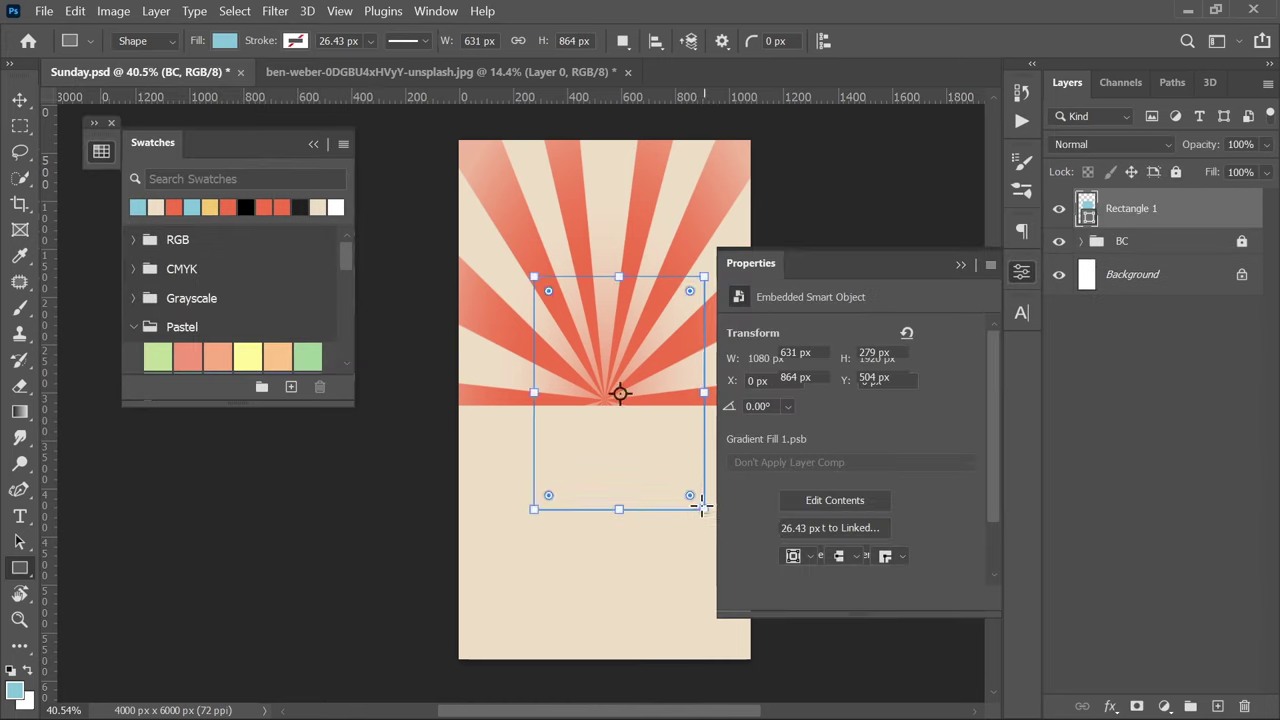
drag(548, 291, 640, 415)
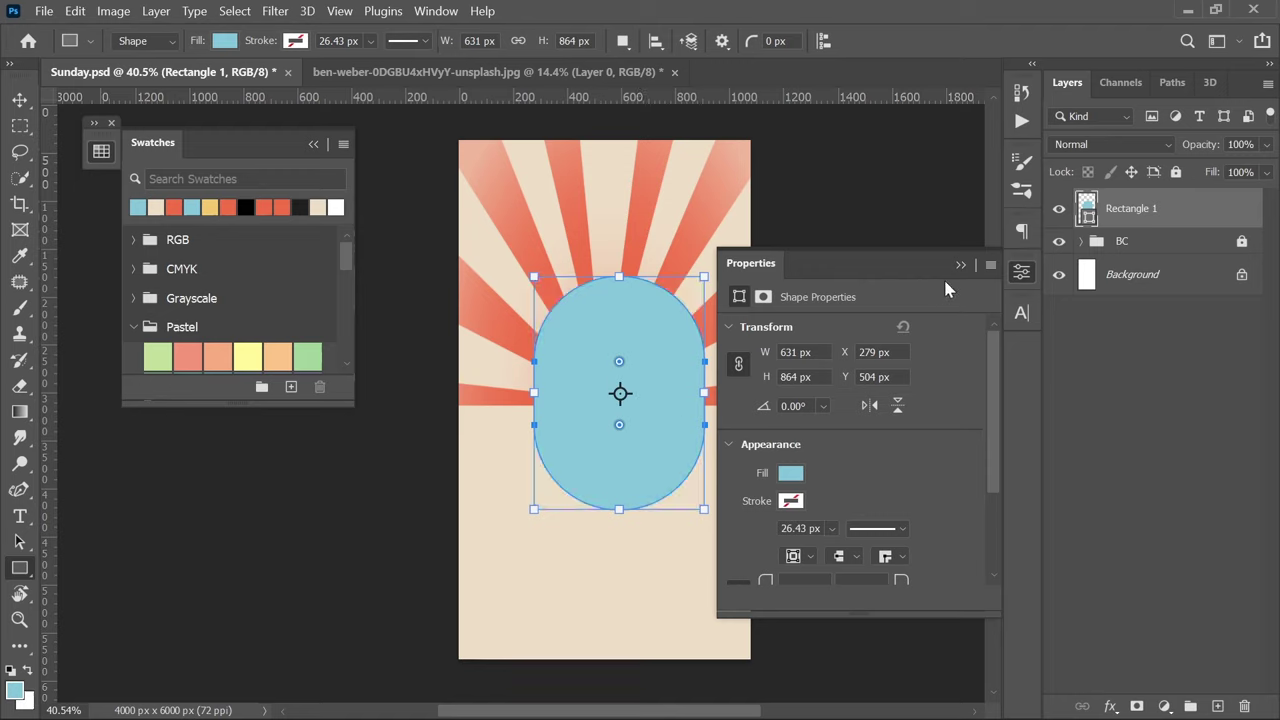
click(960, 264)
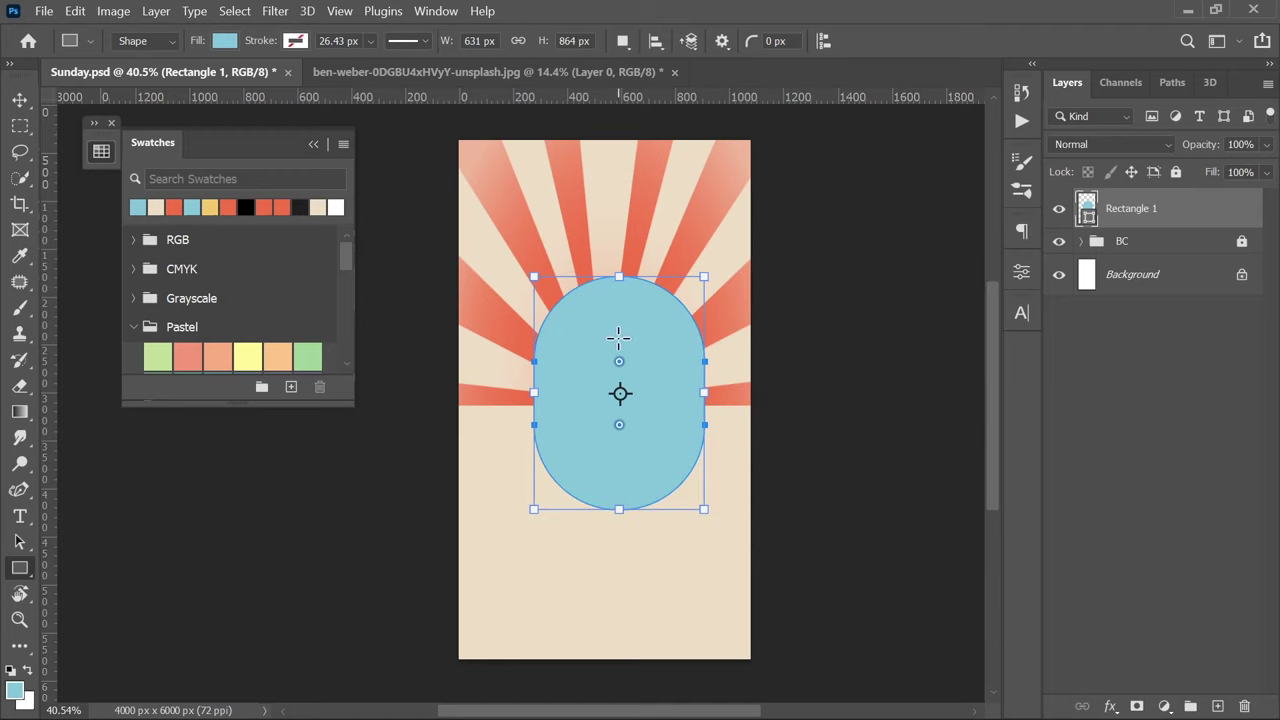
- Nudge the capsule into place and name its layer Frame
key(v)
mouse_move(618, 338)
mouse_down()
mouse_move(621, 325)
mouse_move(631, 357)
mouse_up()
double_click(1127, 209)
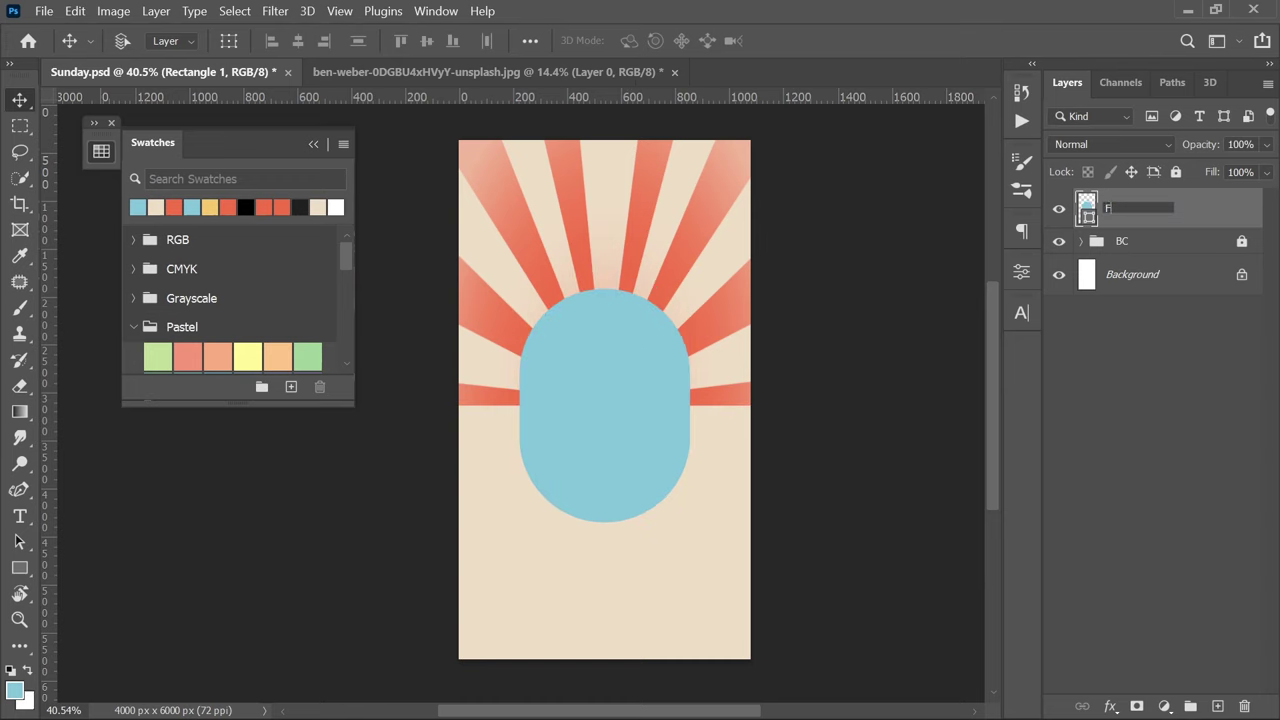
text(Frame)
key(Return)
- Bring the man's photo into Sunday.psd and clip it to the Frame capsule
click(460, 72)
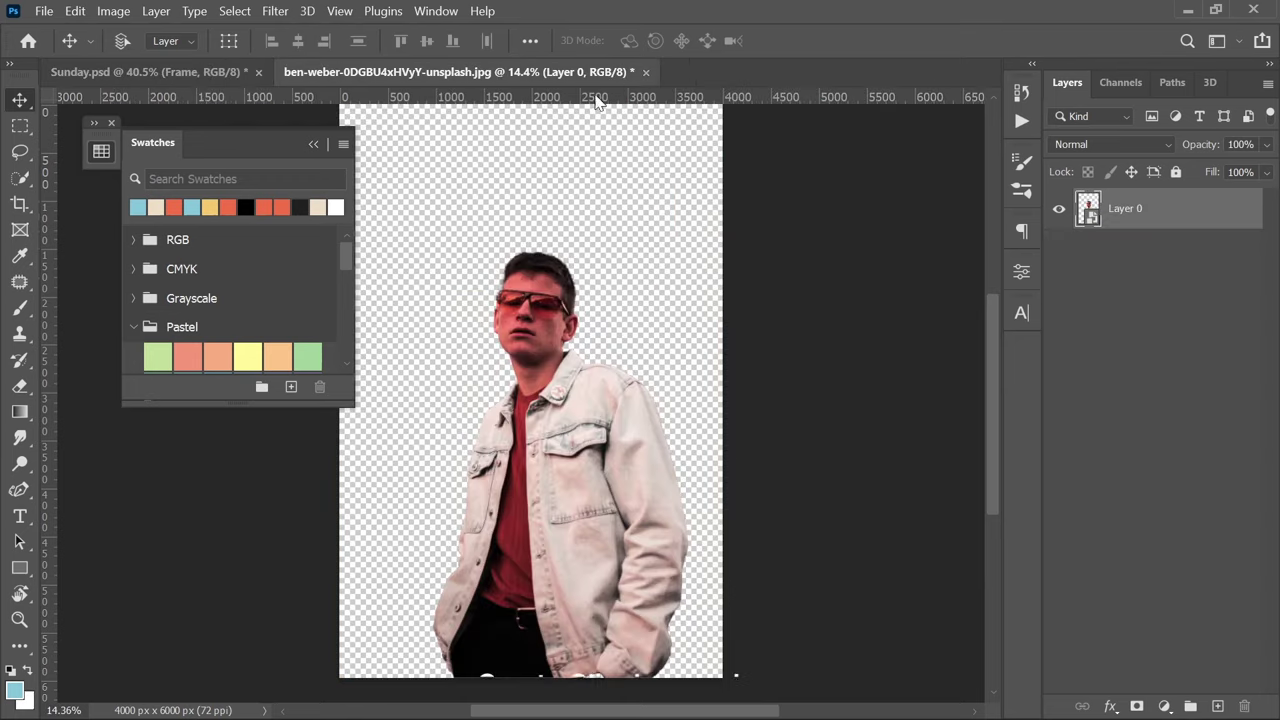
drag(540, 400, 615, 376)
right_click(1170, 212)
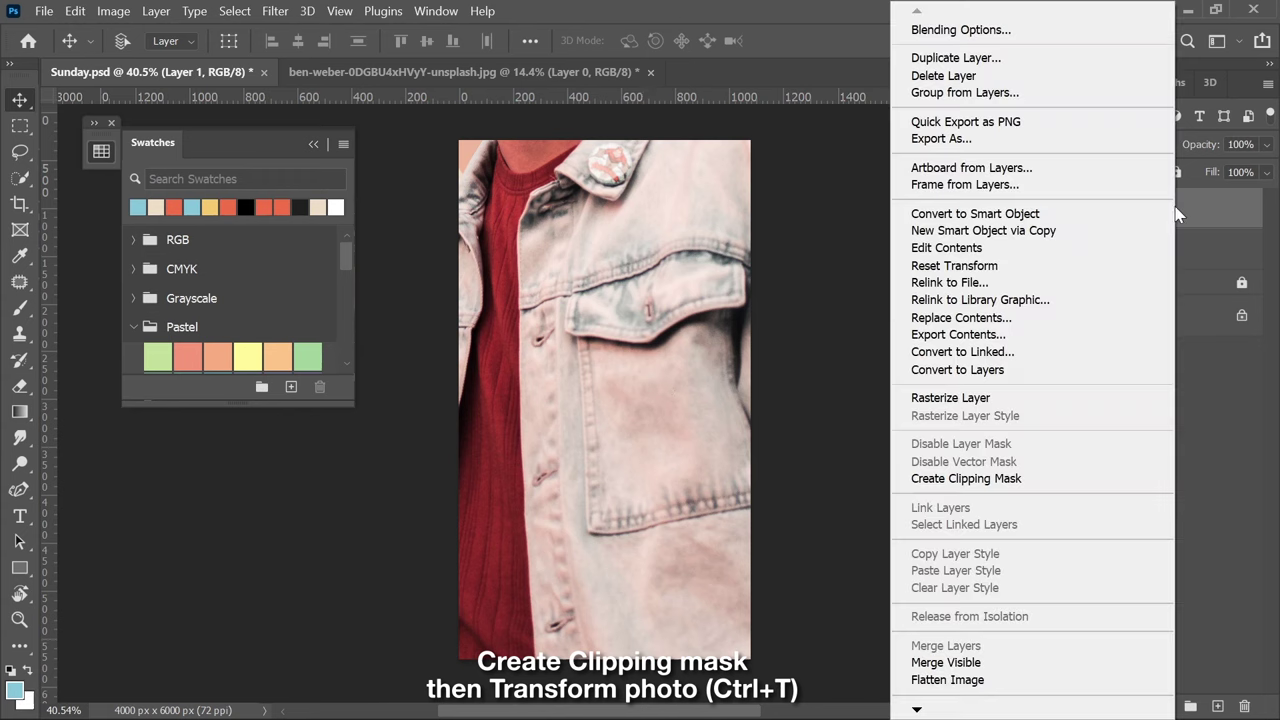
click(1044, 478)
- Scale down and position the photo so his head and shoulders fill the capsule
key(ctrl+t)
drag(974, 366, 749, 366)
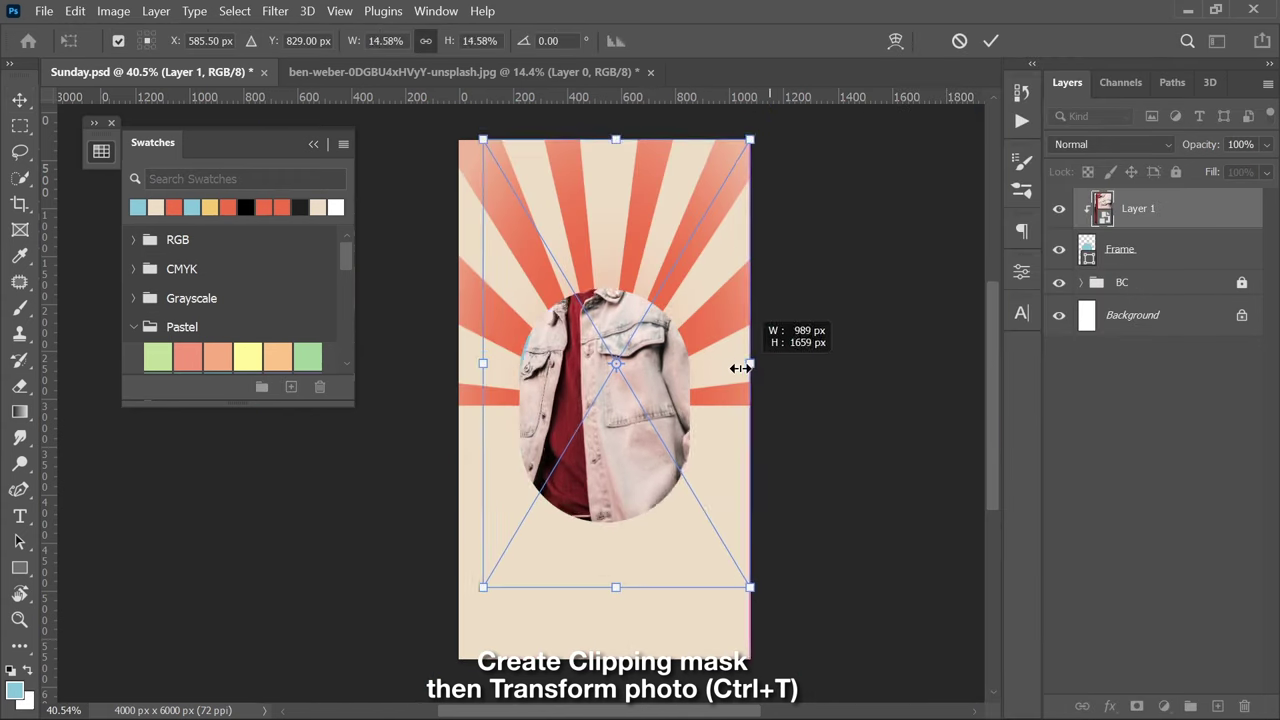
drag(662, 311, 657, 453)
drag(740, 472, 722, 472)
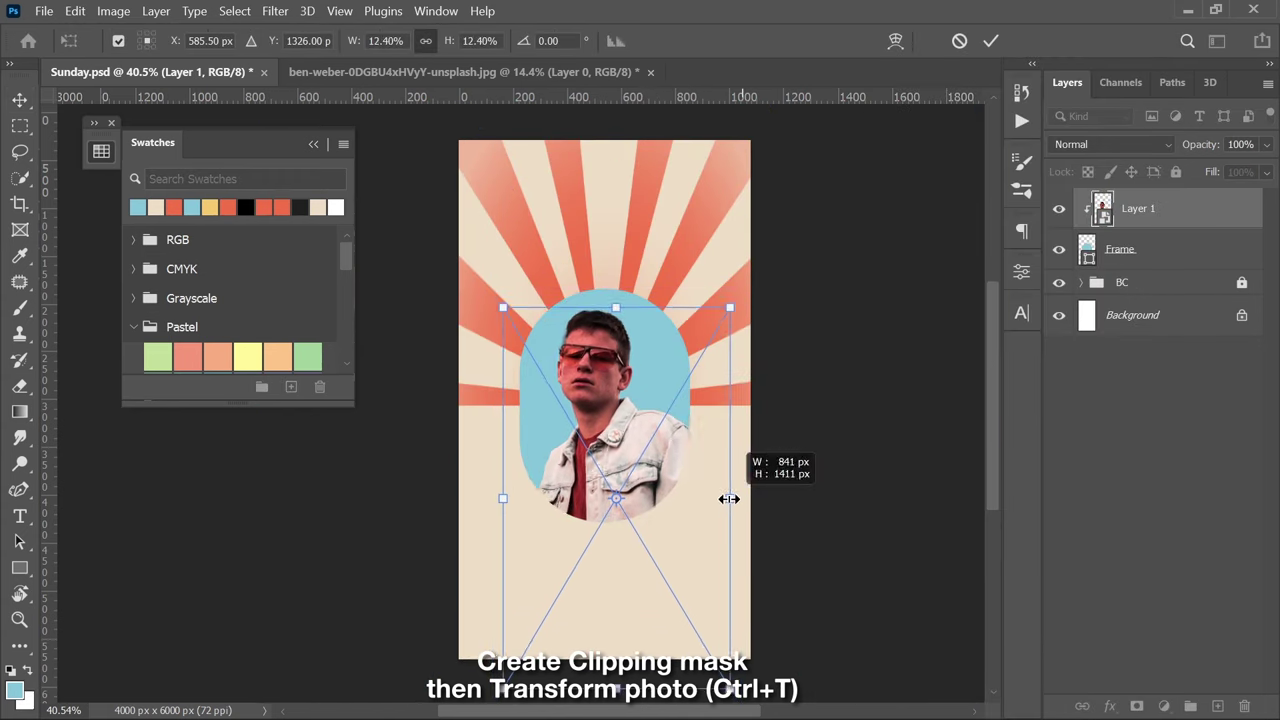
drag(650, 439, 651, 457)
key(Return)
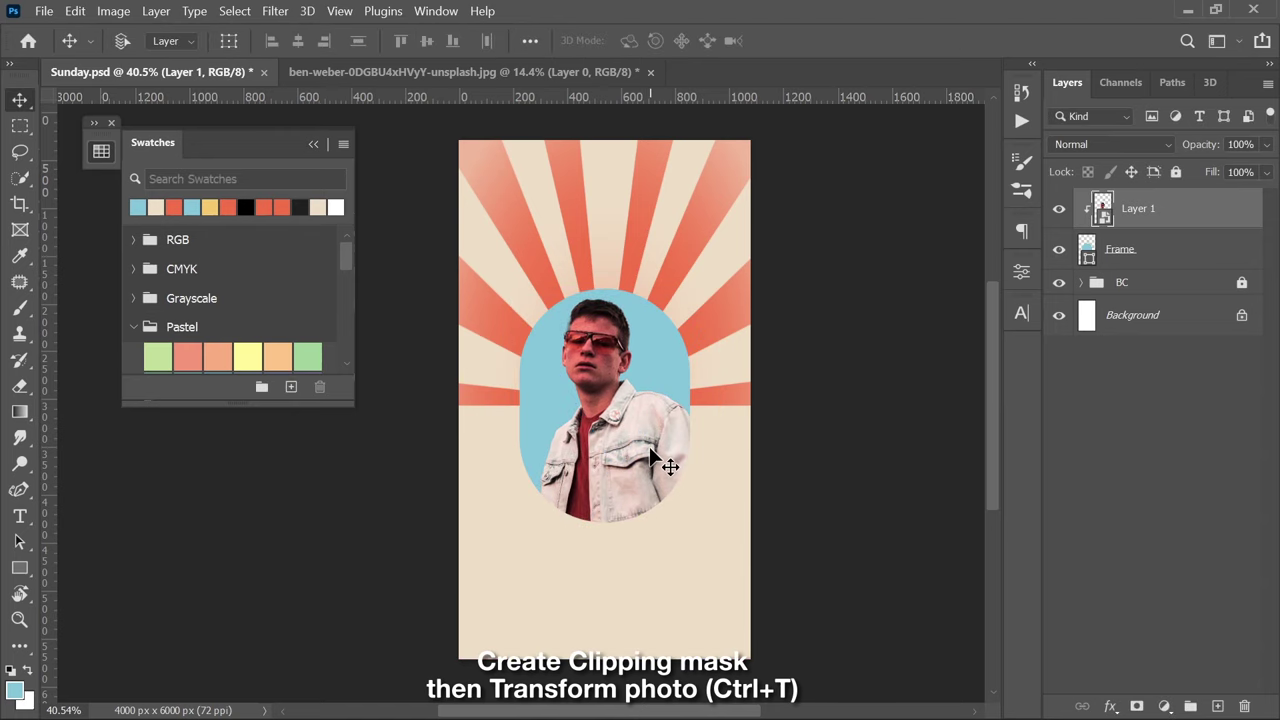
- Group the photo and capsule as Frame and lock the group
shift+click(1180, 250)
key(ctrl+g)
double_click(1130, 201)
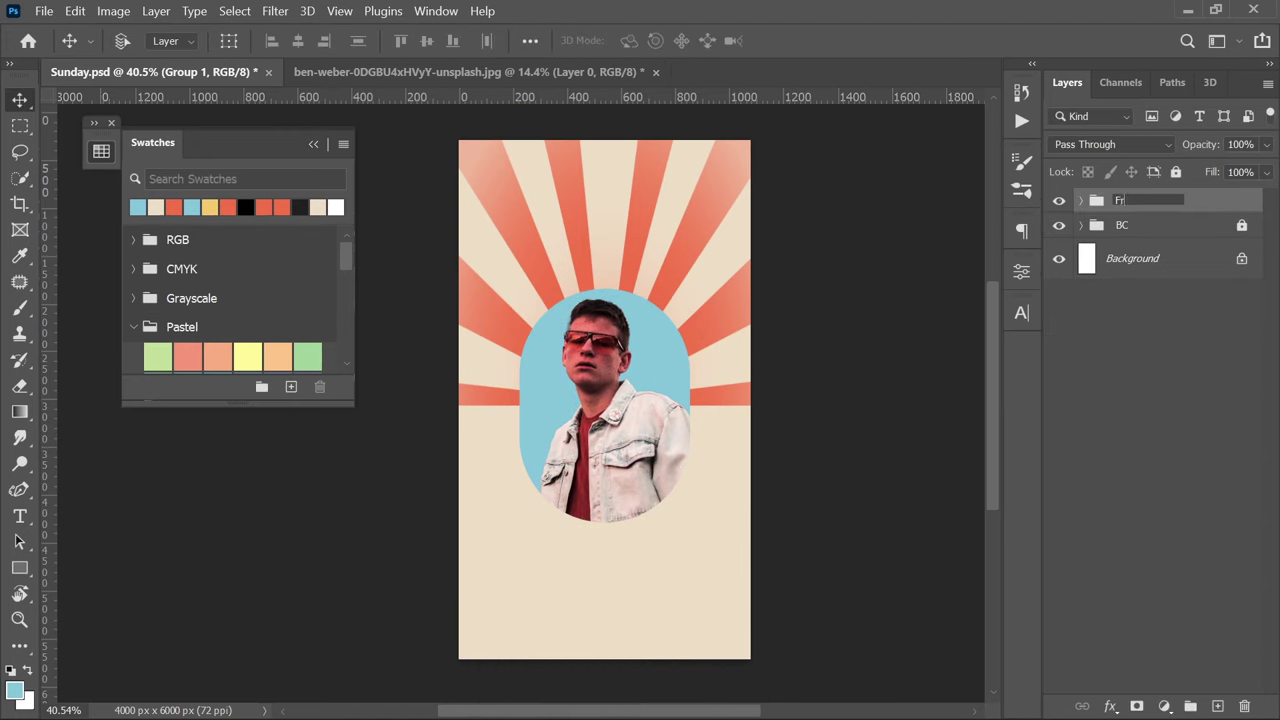
text(Frame)
key(Return)
click(1175, 172)
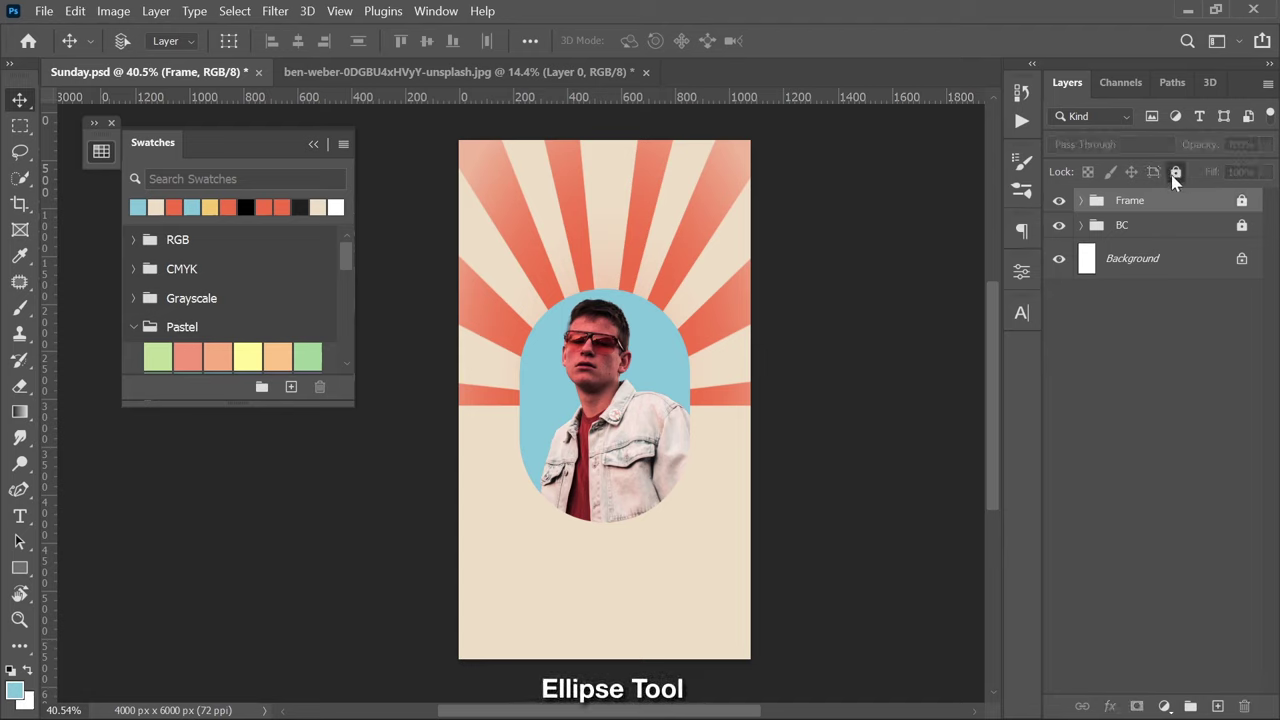
- Draw a blue circle with a 3 px black outline at the poster's lower right
click(22, 568)
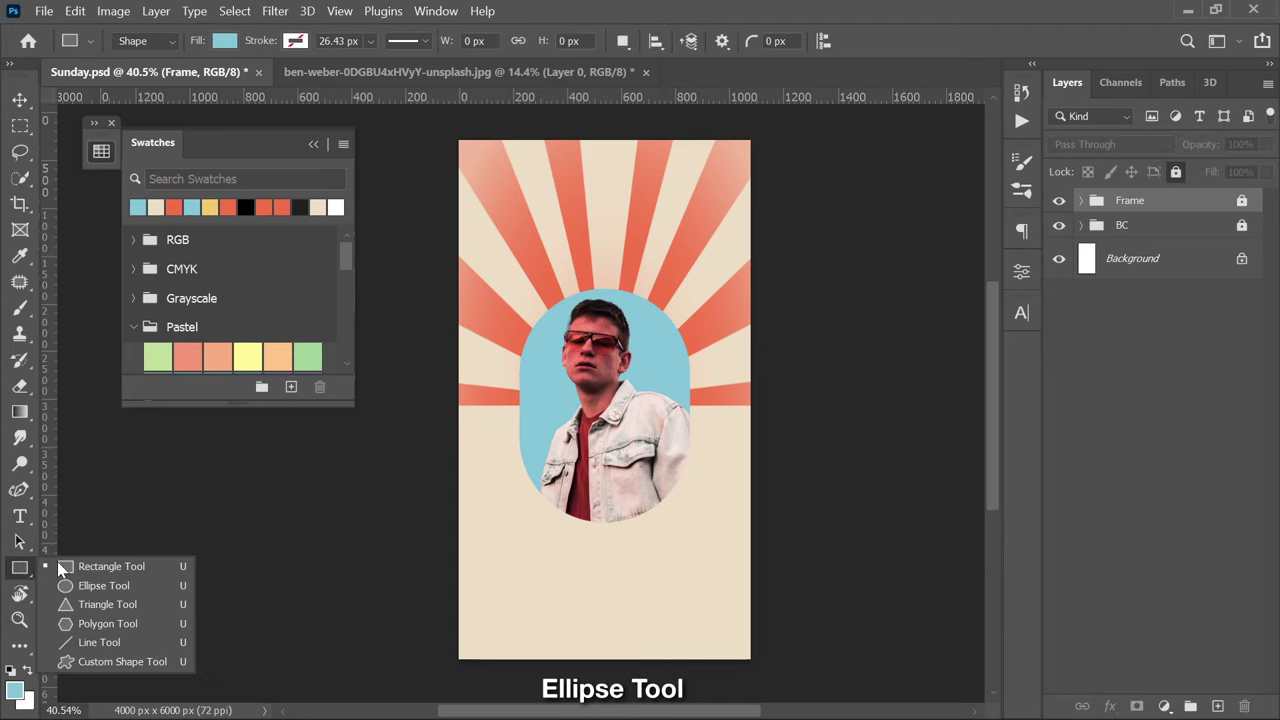
click(90, 585)
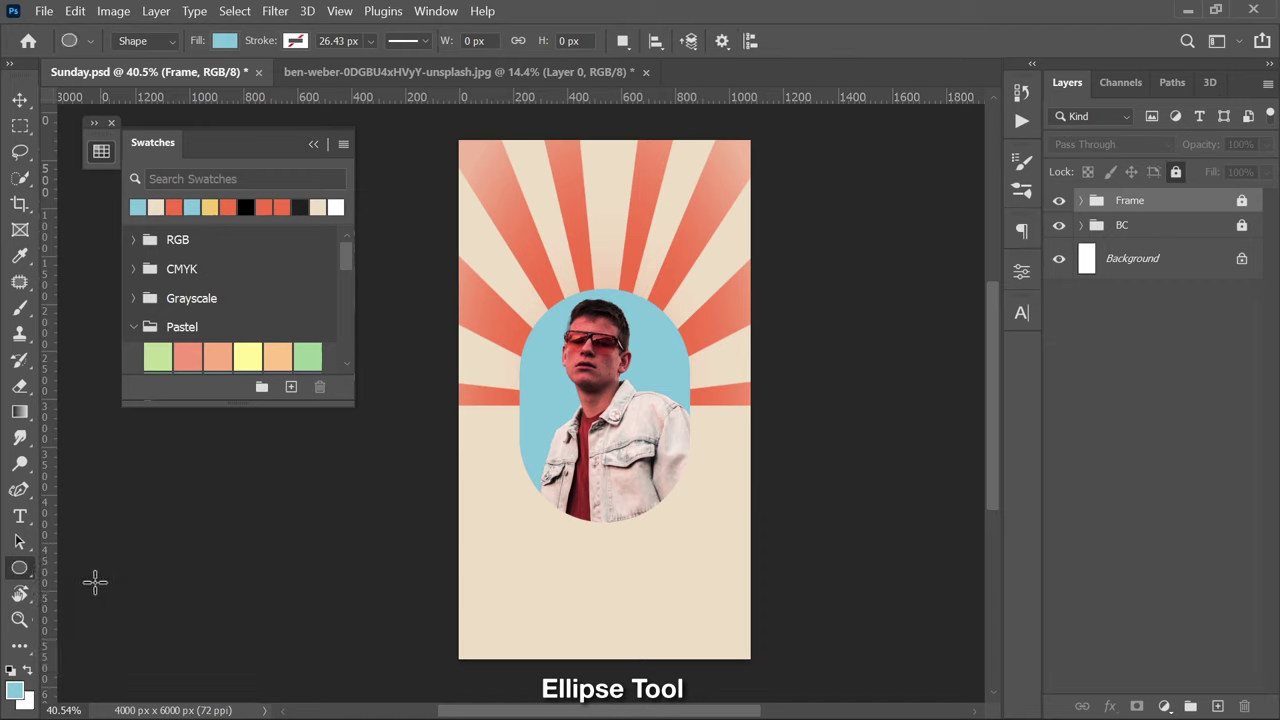
click(295, 42)
click(335, 146)
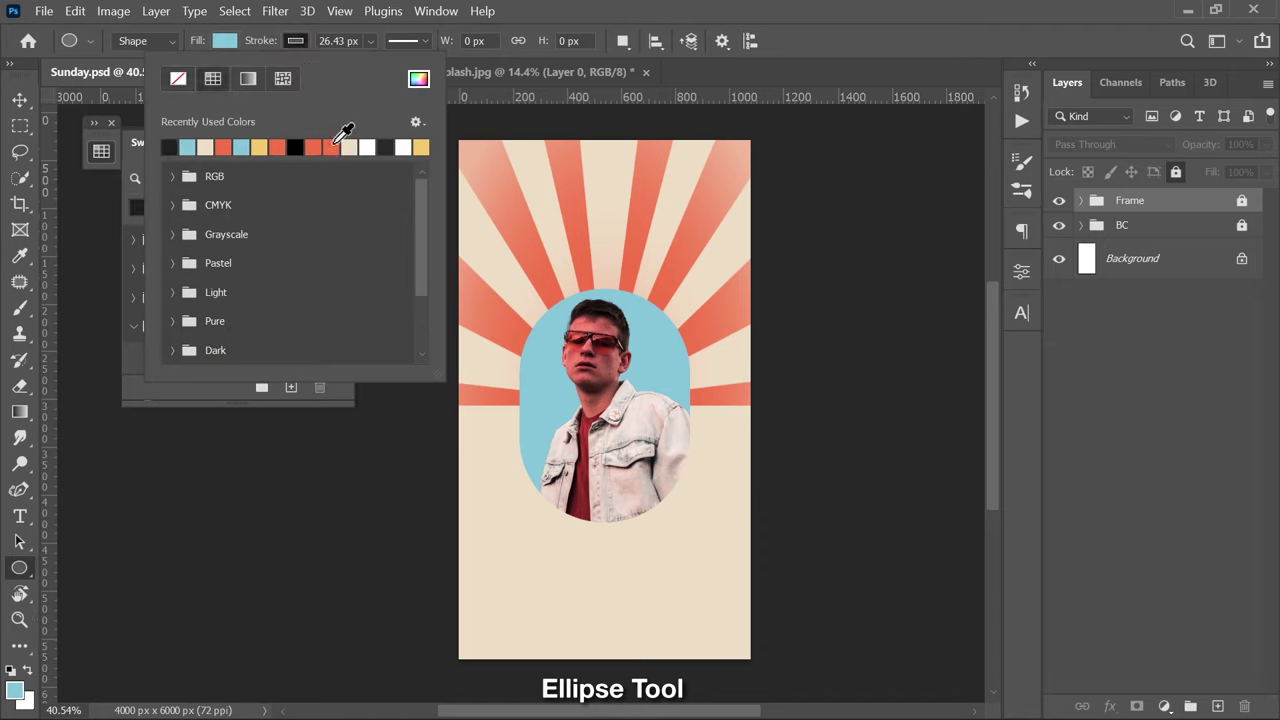
click(365, 36)
text(3)
key(Return)
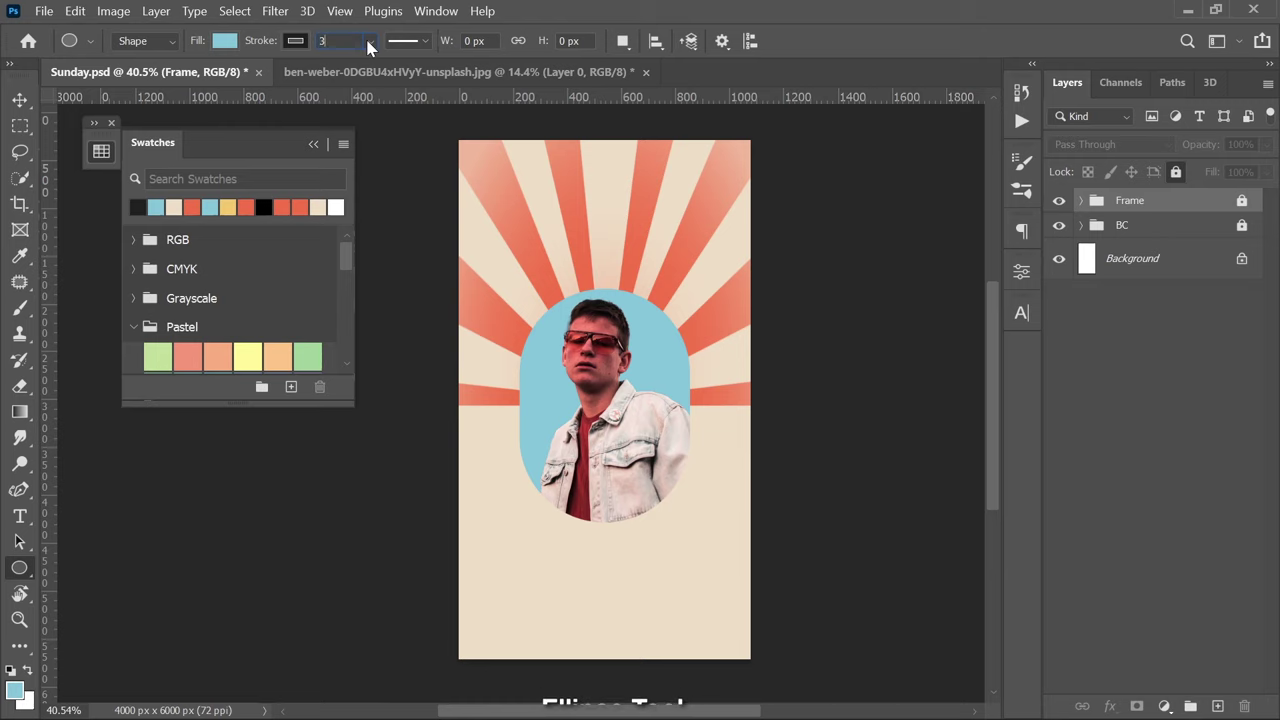
drag(664, 580, 786, 688)
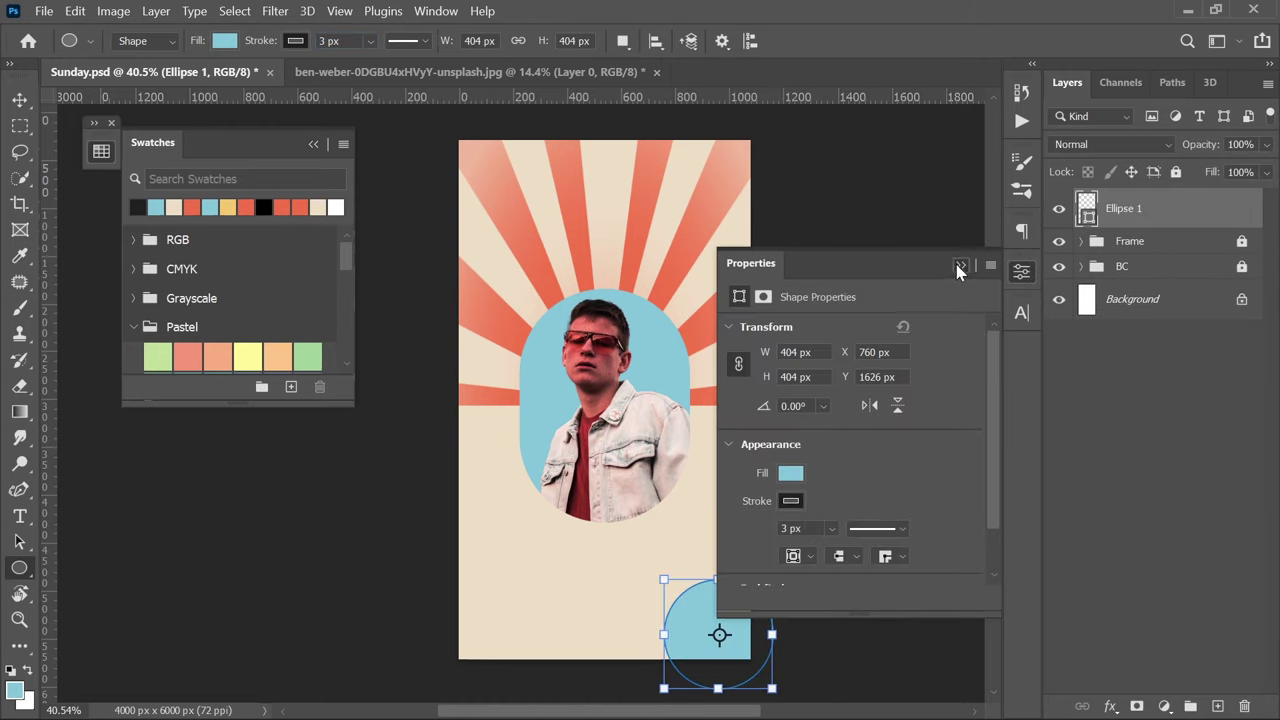
click(960, 264)
- Duplicate and resize circle copies into an overlapping cluster, reordering layers beneath Ellipse 1
scroll(760, 509, up, 2)
mouse_move(760, 509)
mouse_down()
mouse_move(686, 323)
mouse_move(737, 336)
mouse_up()
key(v)
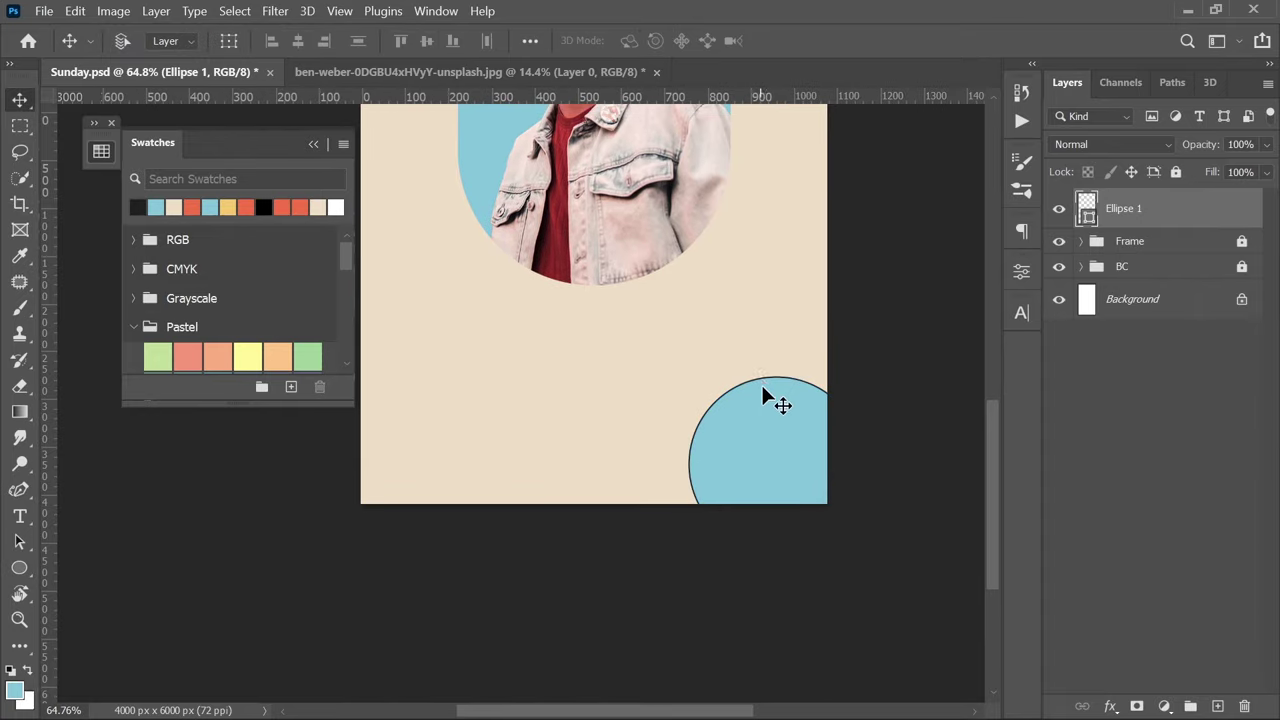
mouse_move(761, 382)
mouse_down()
mouse_move(843, 367)
mouse_move(644, 562)
mouse_move(737, 514)
mouse_move(834, 497)
mouse_move(800, 470)
mouse_up()
key(ctrl+t)
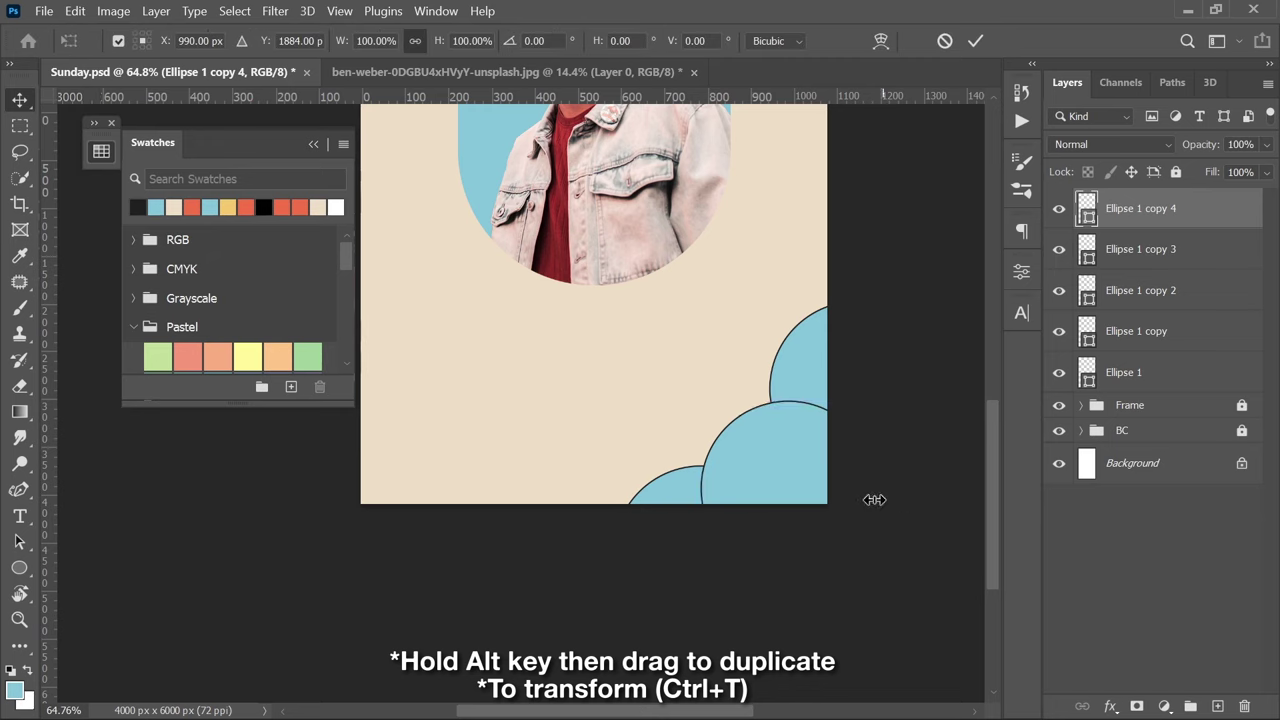
mouse_move(871, 500)
mouse_down()
mouse_move(808, 457)
mouse_move(811, 485)
mouse_move(725, 476)
mouse_up()
key(Return)
drag(1165, 215, 1140, 455)
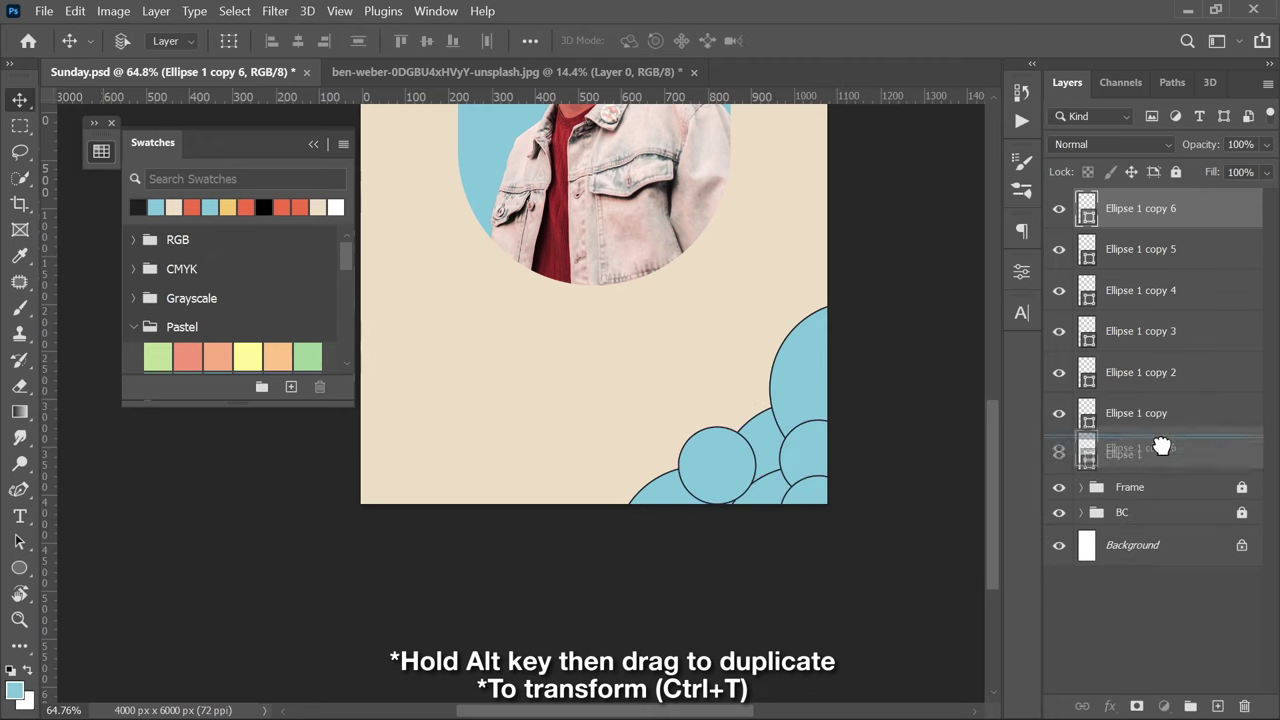
drag(717, 465, 807, 371)
- Group all the ellipse layers as Eclipse and lock the group
scroll(807, 371, up, 2)
click(818, 430)
scroll(822, 452, up, 2)
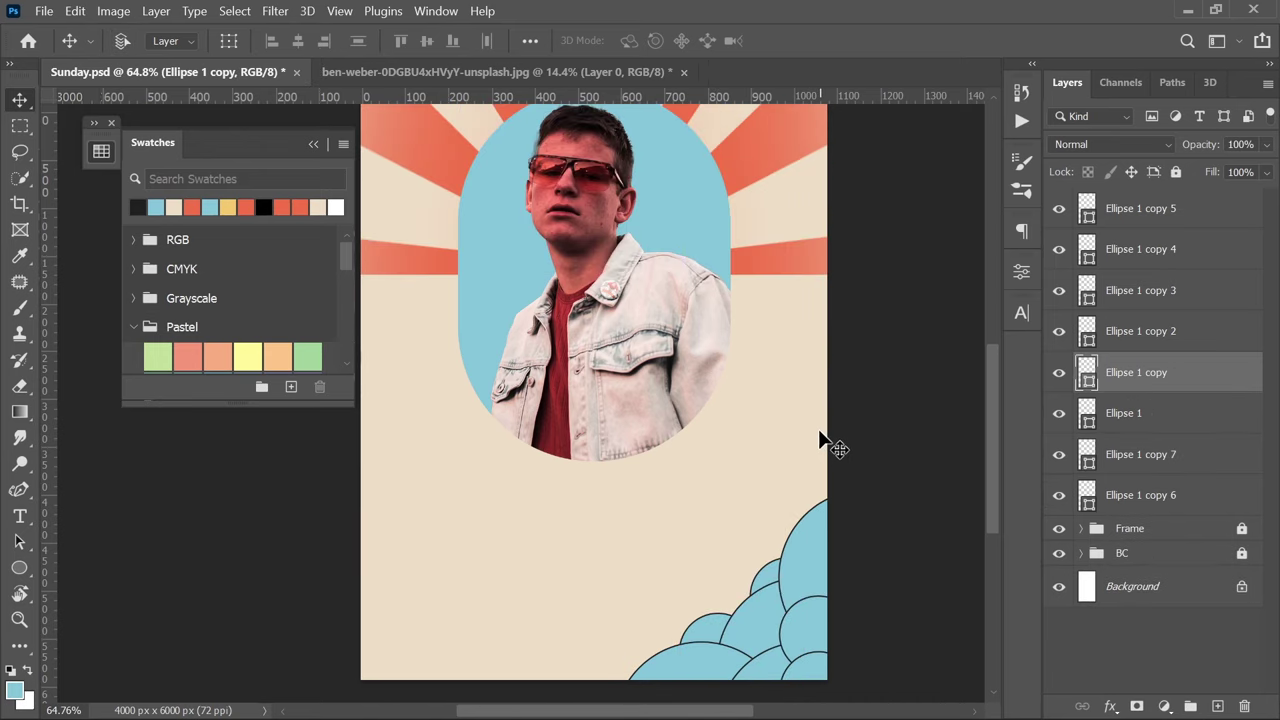
click(1189, 496)
shift+click(1188, 222)
key(ctrl+g)
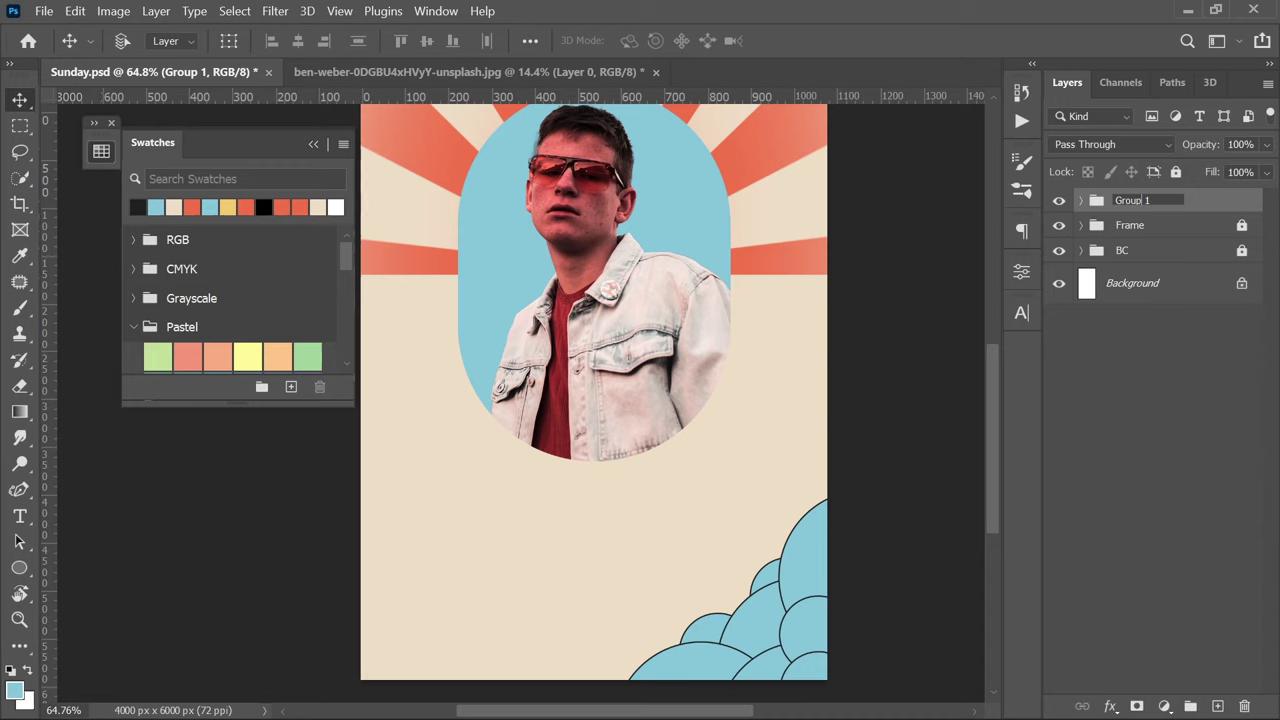
double_click(1132, 200)
text(Eclipse)
key(Return)
click(1176, 171)
scroll(640, 465, down, 1)
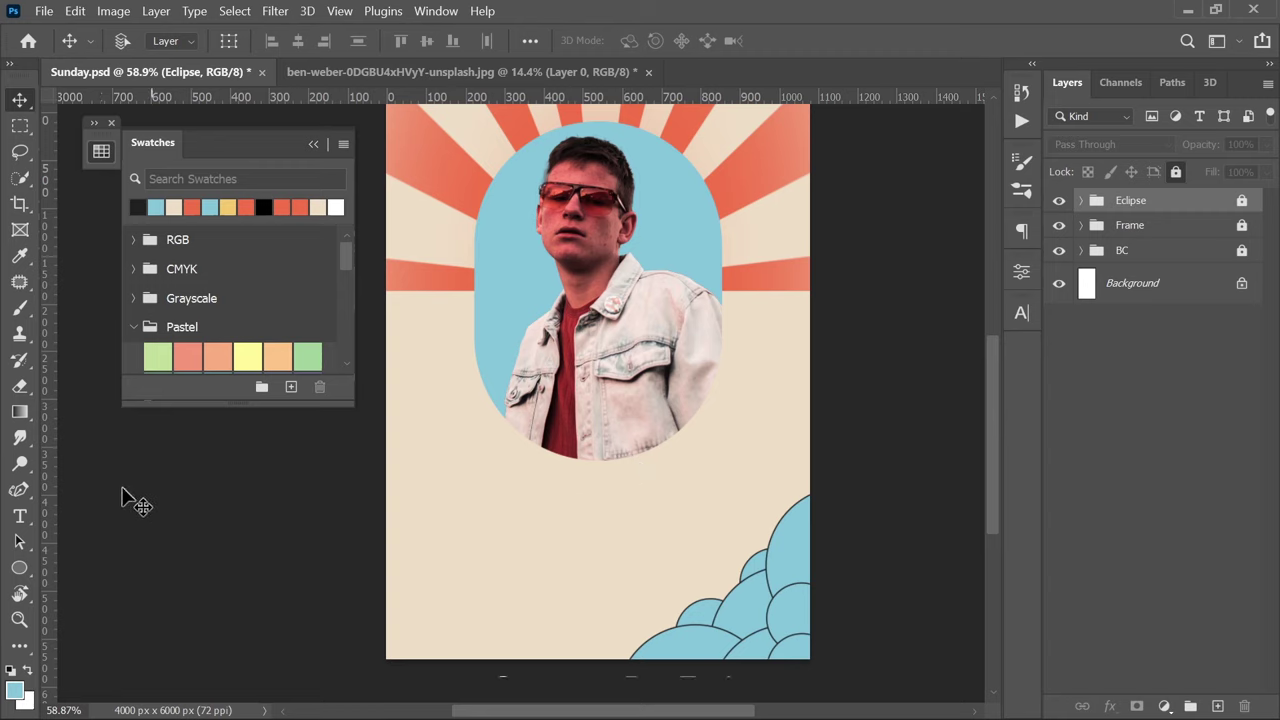
- Draw a closed wavy path across the lower-left corner with the Curvature Pen
right_click(18, 489)
click(90, 522)
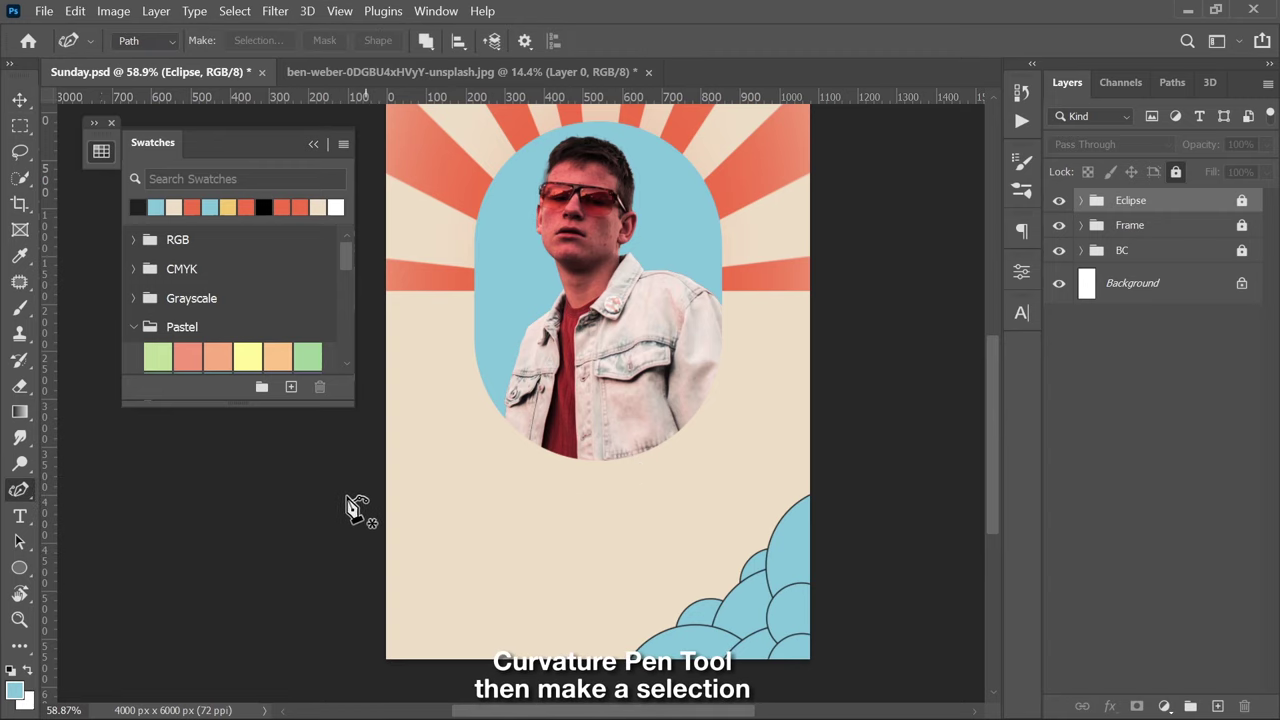
click(342, 495)
click(443, 552)
click(470, 613)
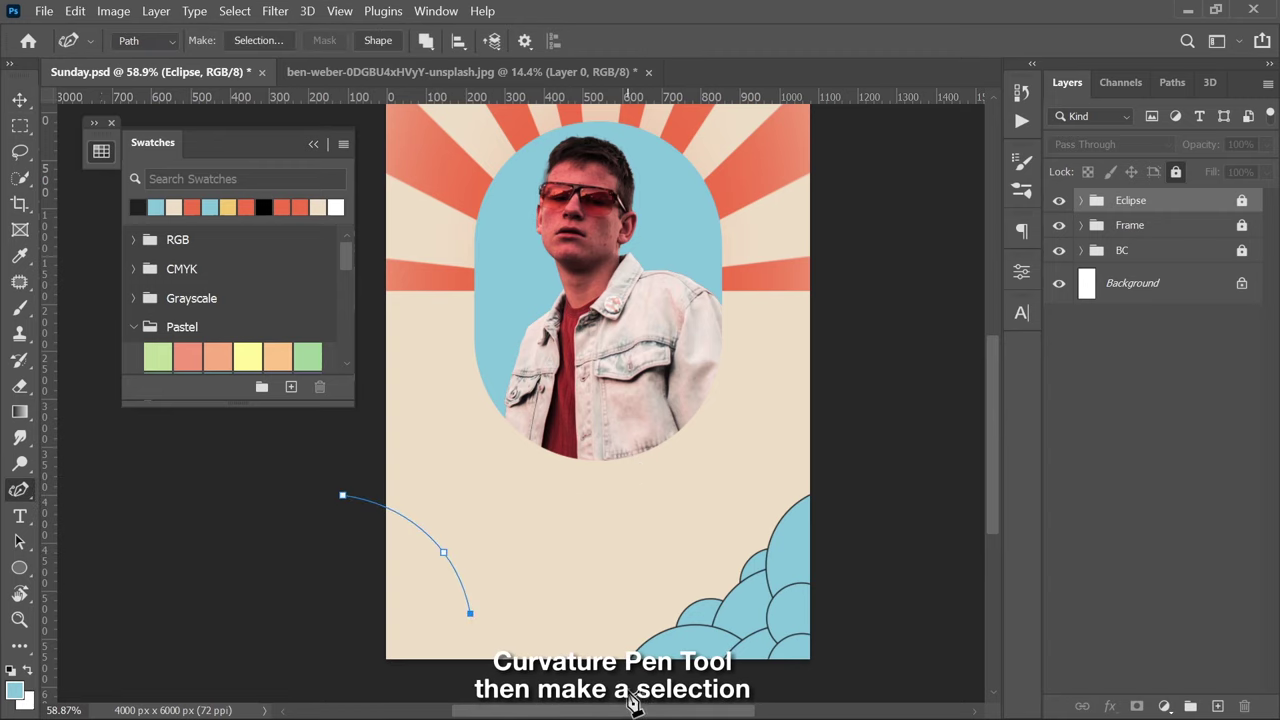
click(632, 700)
drag(470, 613, 485, 626)
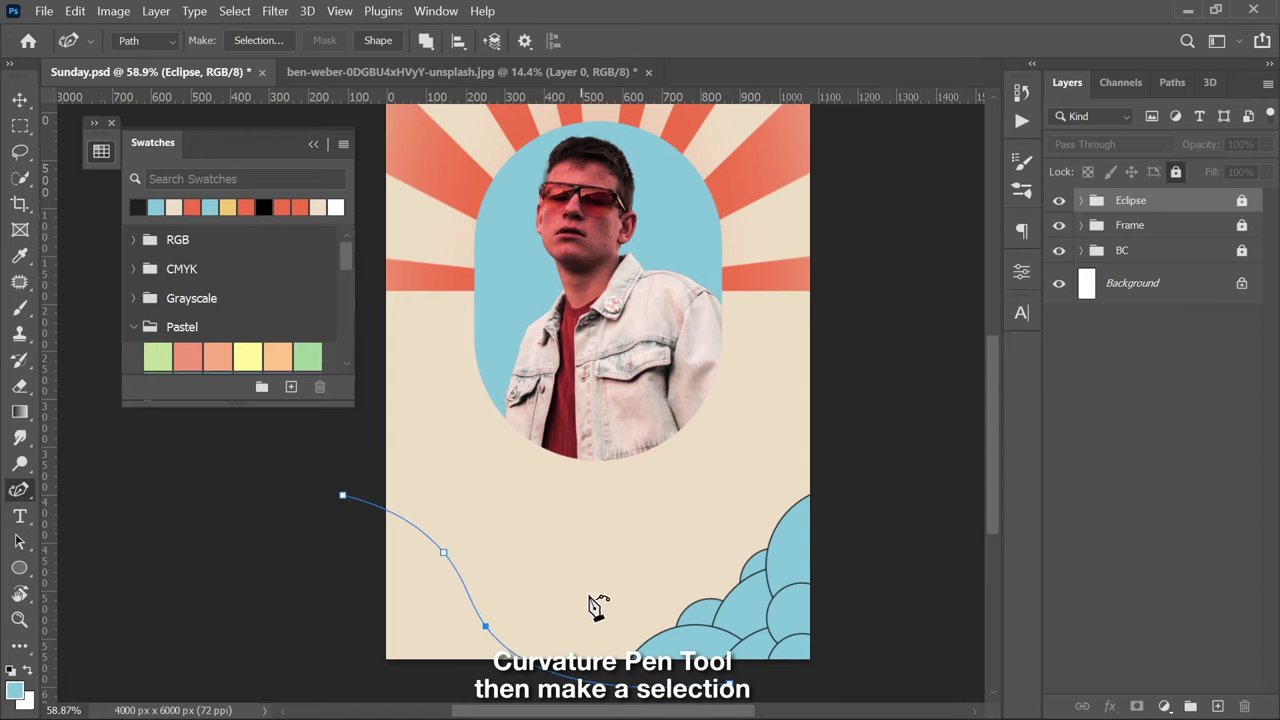
scroll(596, 606, down, 3)
click(313, 619)
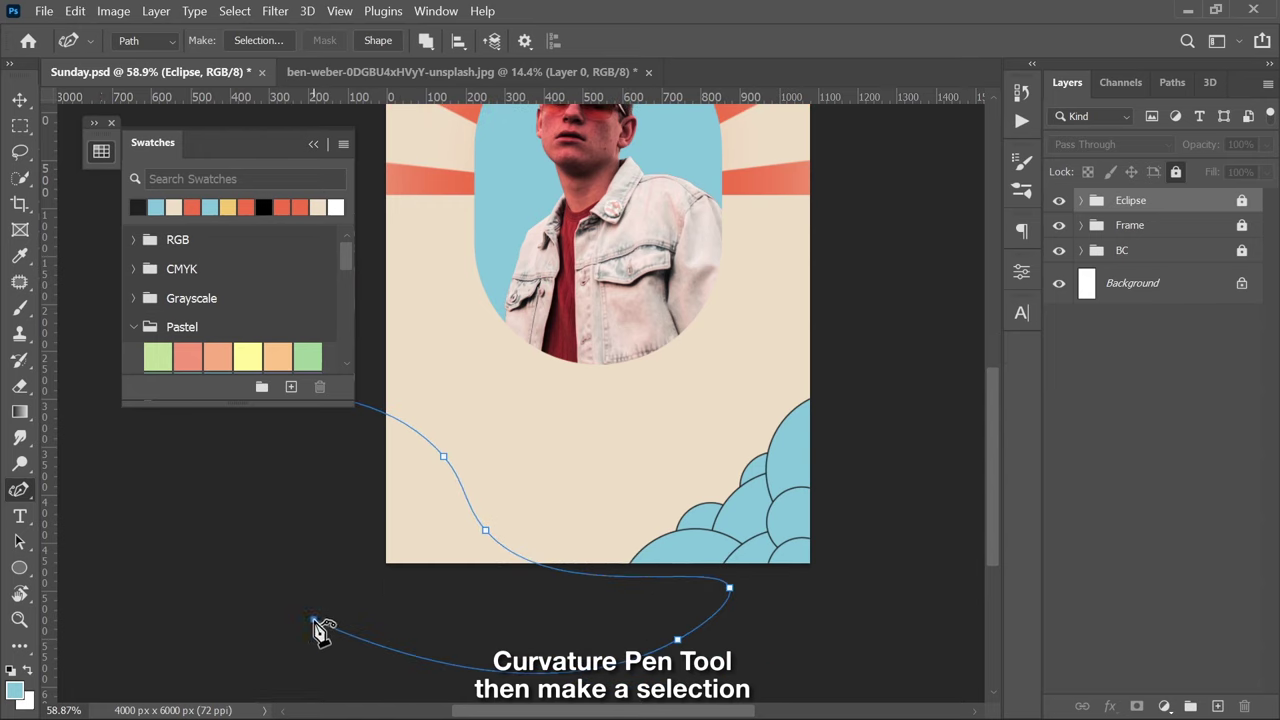
scroll(335, 540, up, 2)
click(344, 449)
- Fill the wave path's selection with light blue (84c5d9) and nudge it into place
right_click(419, 535)
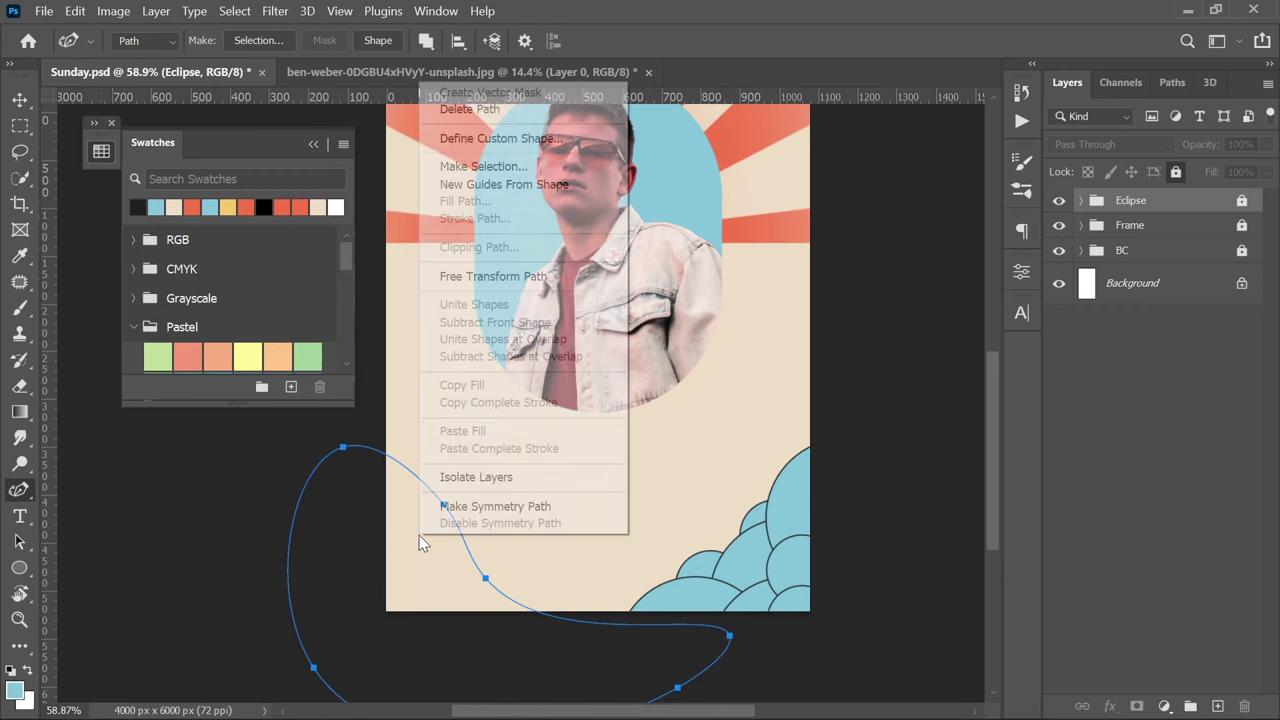
click(512, 170)
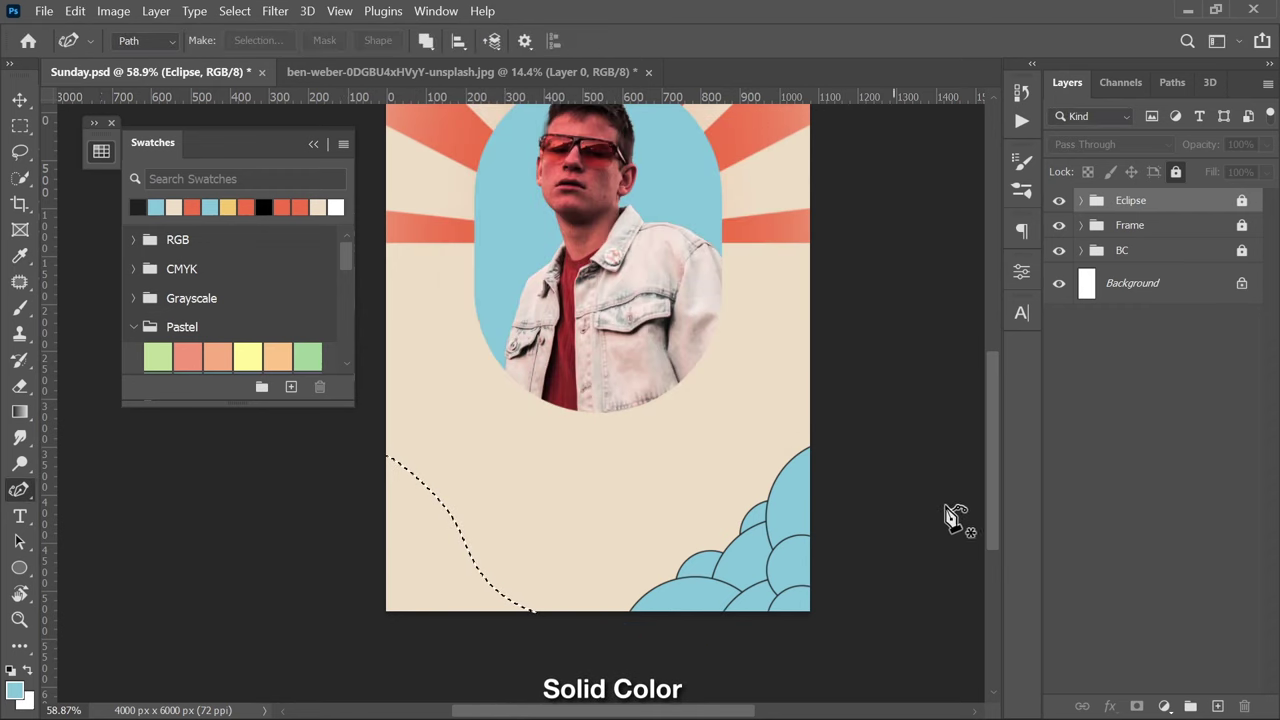
click(1166, 707)
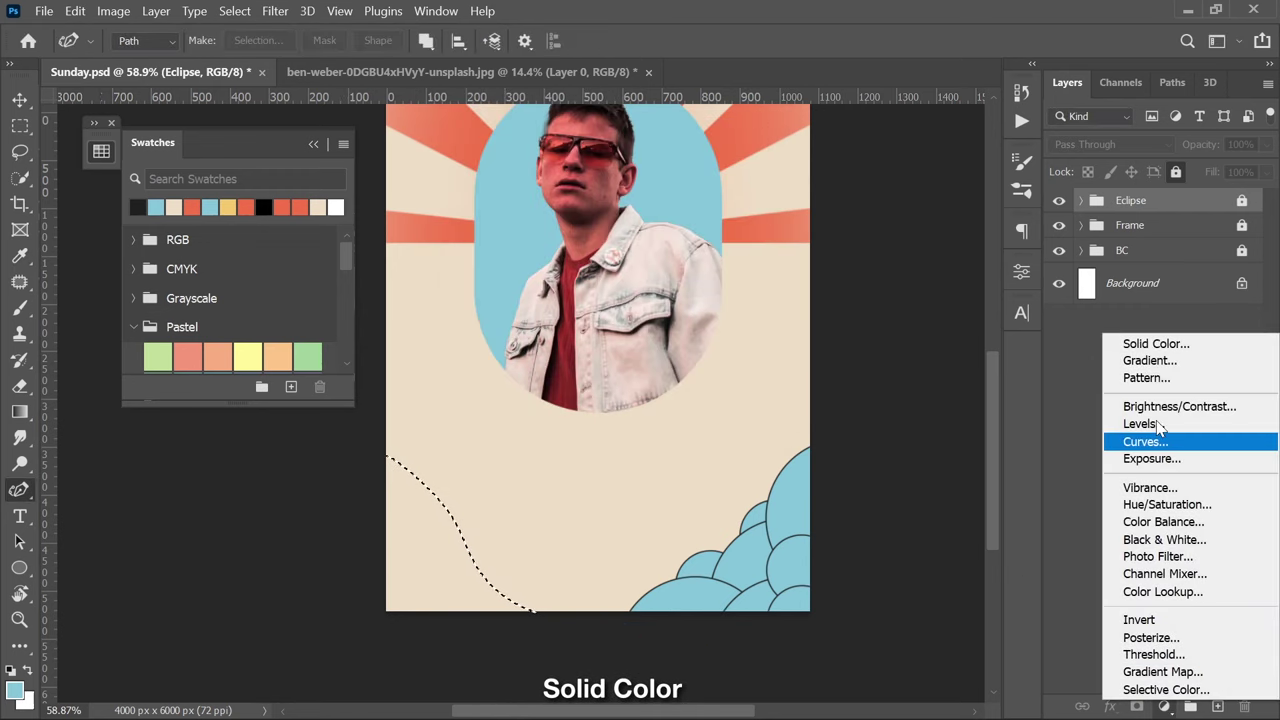
click(1160, 343)
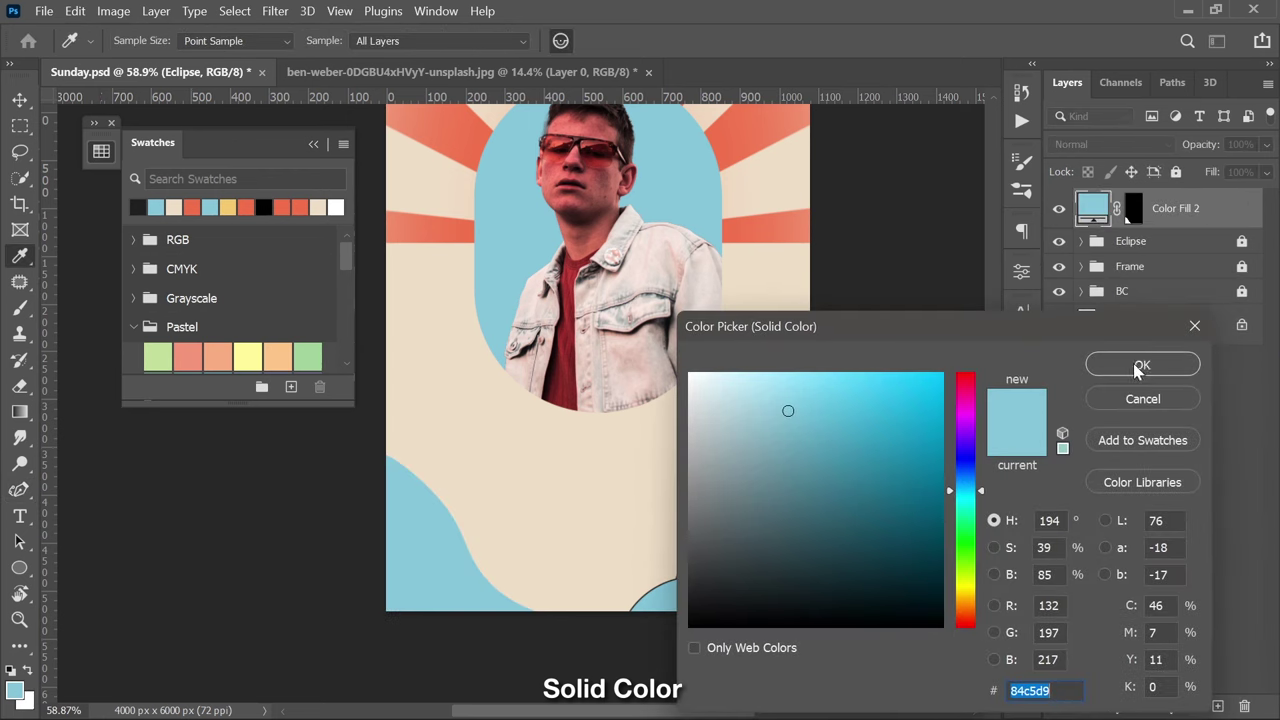
click(1137, 366)
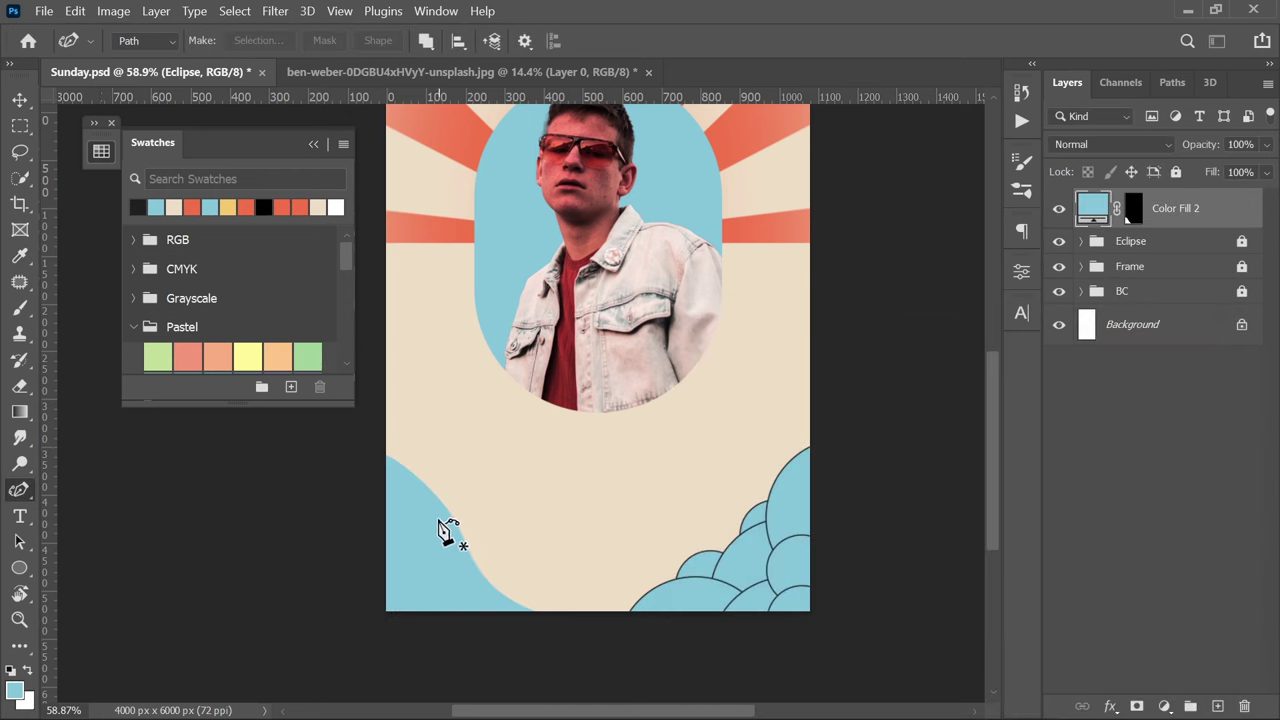
key(v)
mouse_move(457, 566)
mouse_down()
mouse_move(437, 550)
mouse_move(420, 563)
mouse_up()
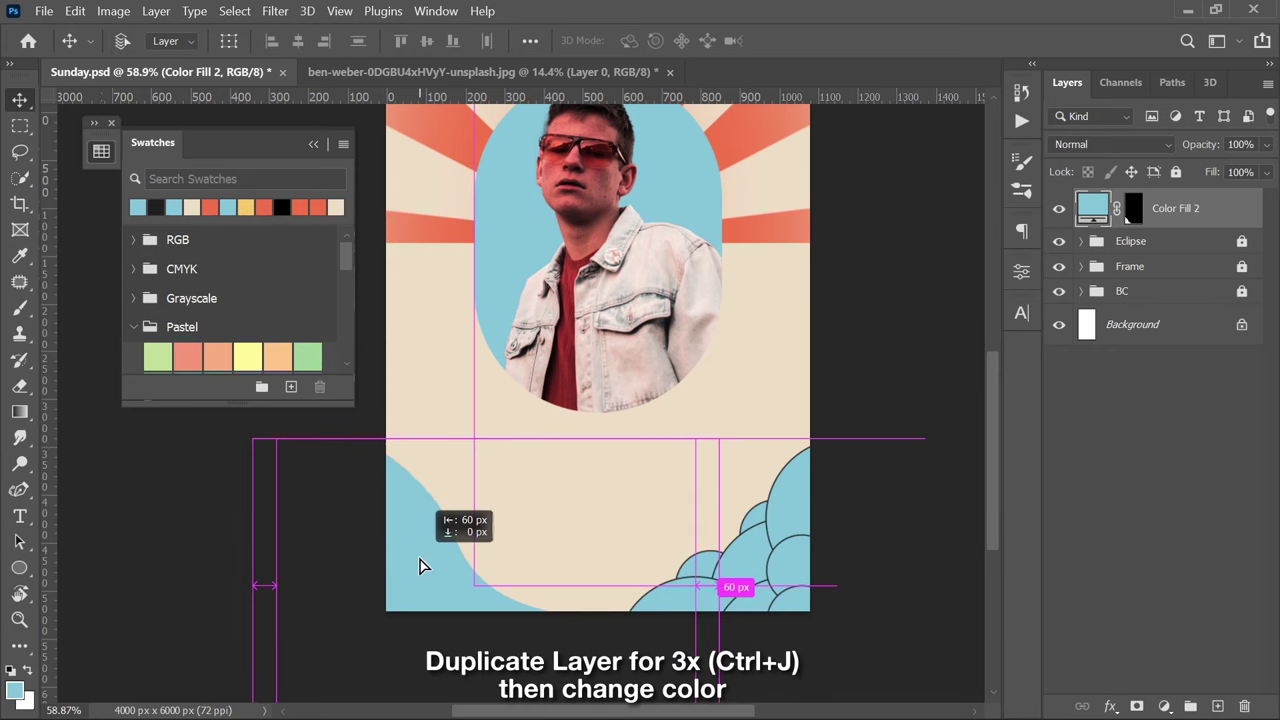
- Duplicate the blue wave fill layer and recolour the copy yellow
key(ctrl+j)
double_click(1093, 208)
click(257, 212)
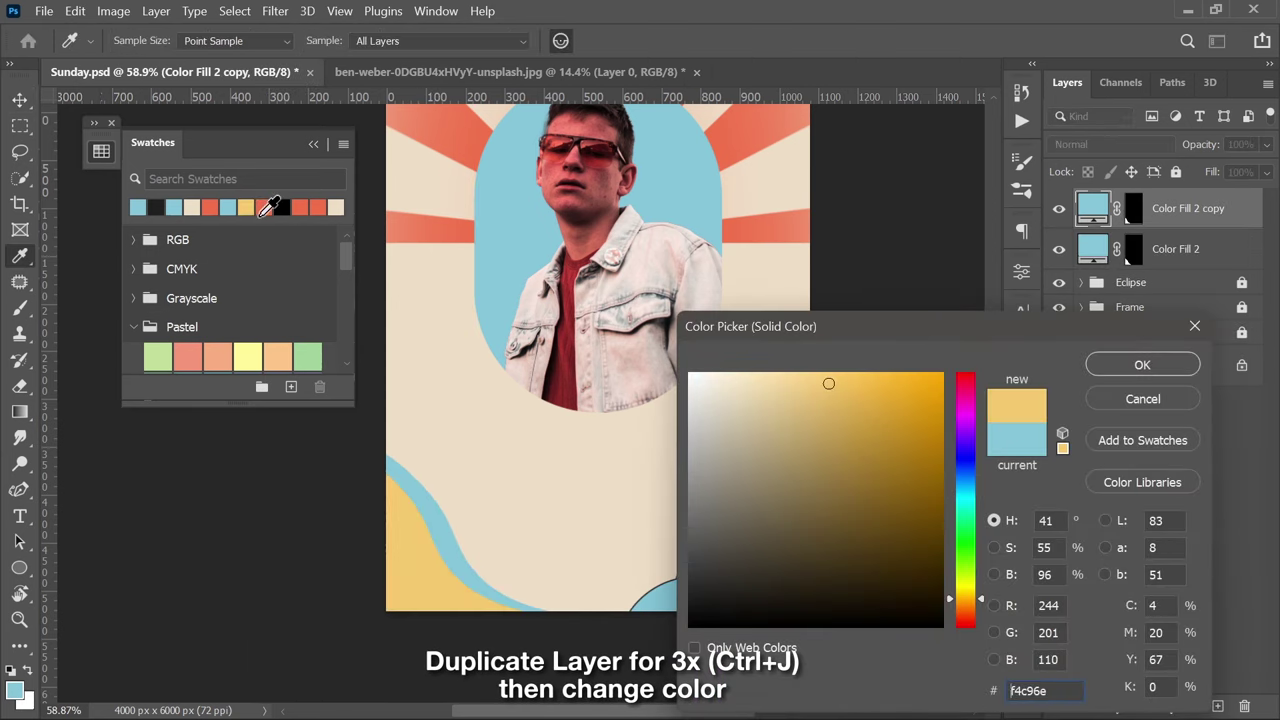
click(1130, 368)
- Add a coral copy of the wave, offset down and left
key(ctrl+j)
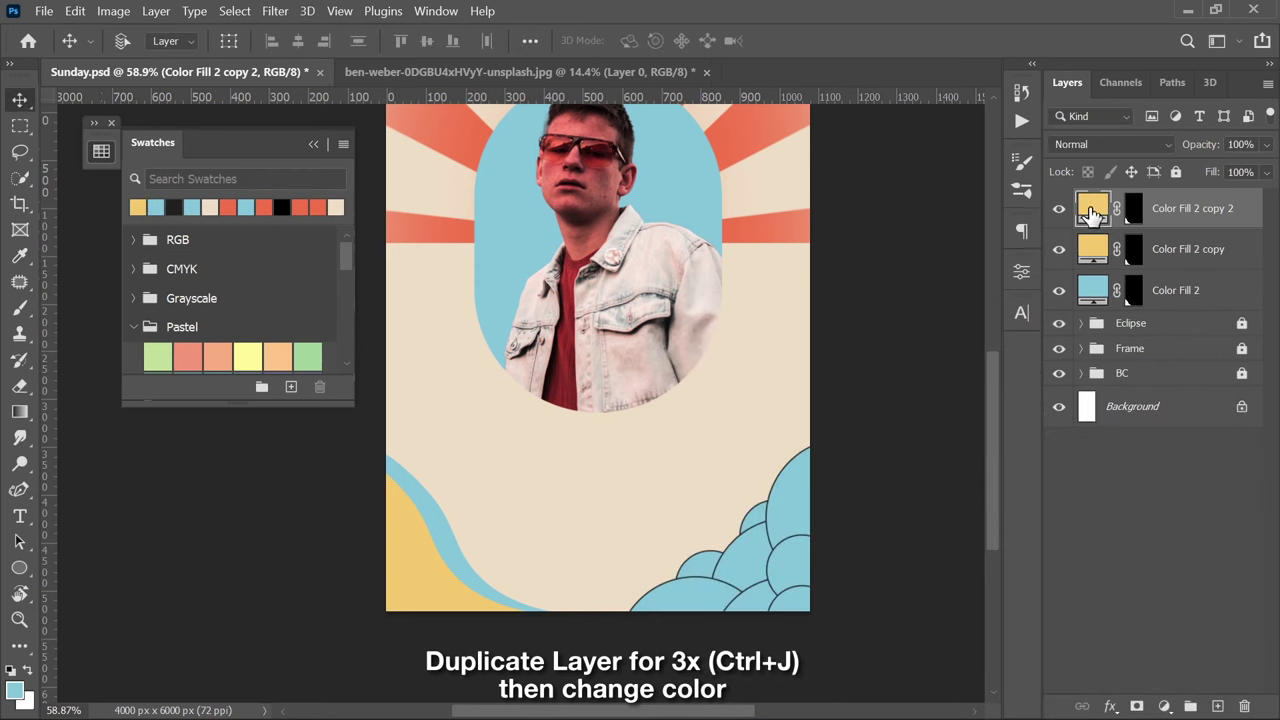
double_click(1093, 208)
click(228, 207)
click(1142, 365)
key(v)
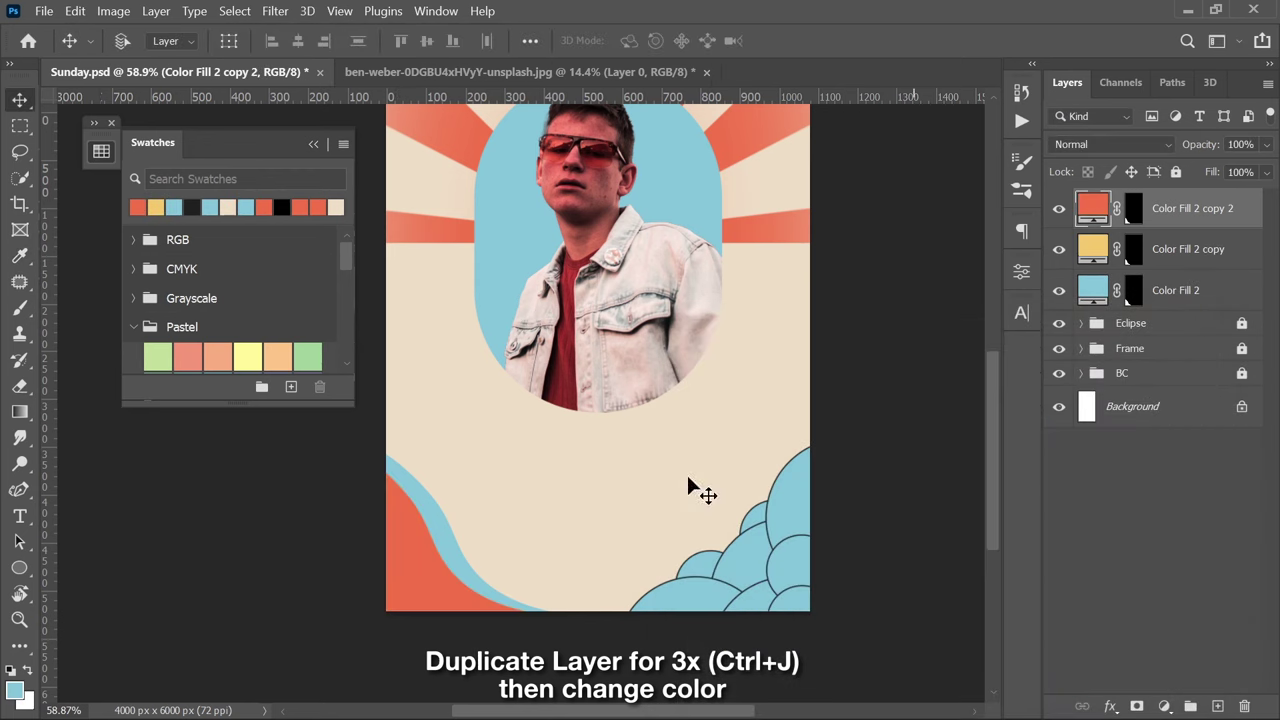
drag(438, 534, 408, 563)
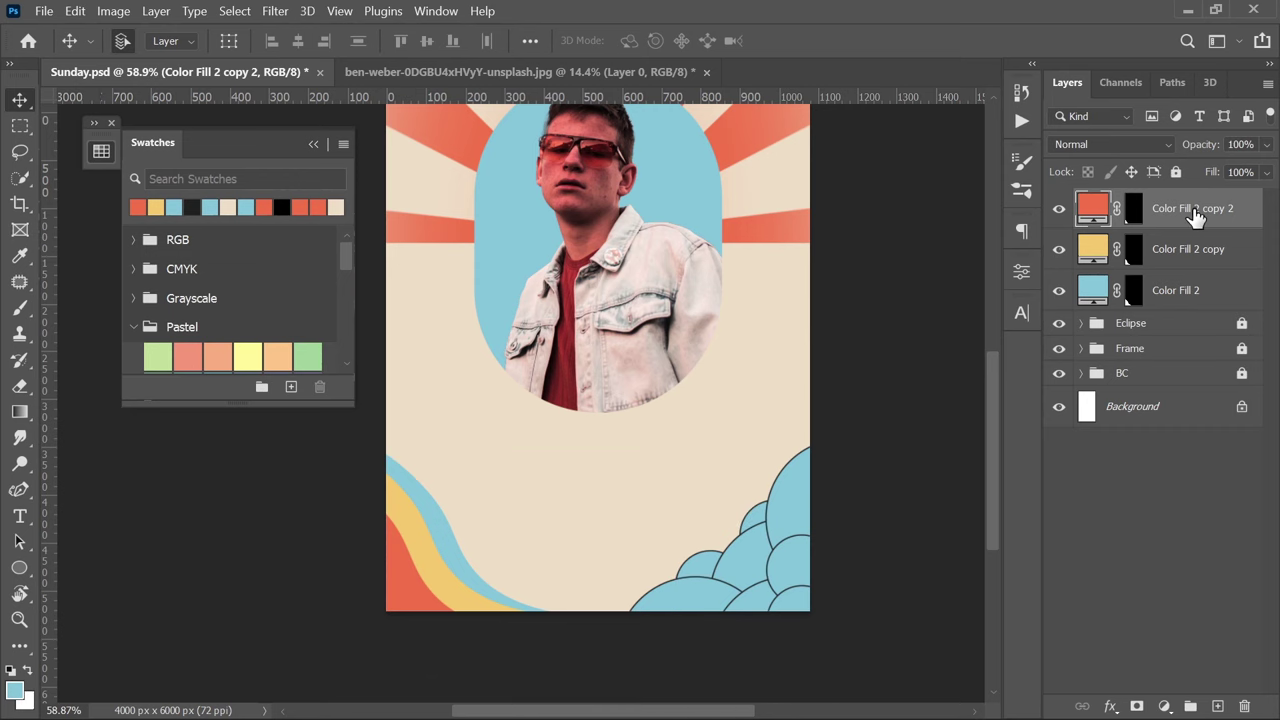
- Add a beige copy of the wave, offset further down and left
key(ctrl+j)
double_click(1090, 212)
click(228, 207)
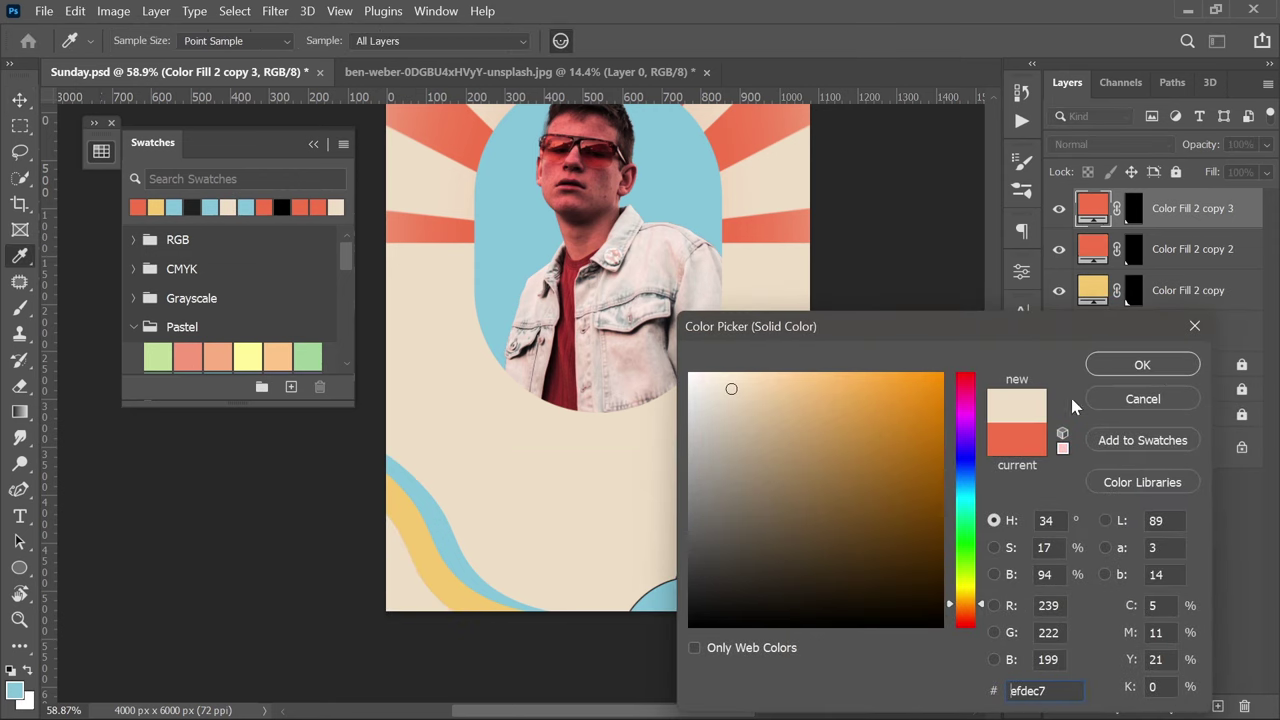
click(1135, 367)
drag(419, 591, 398, 600)
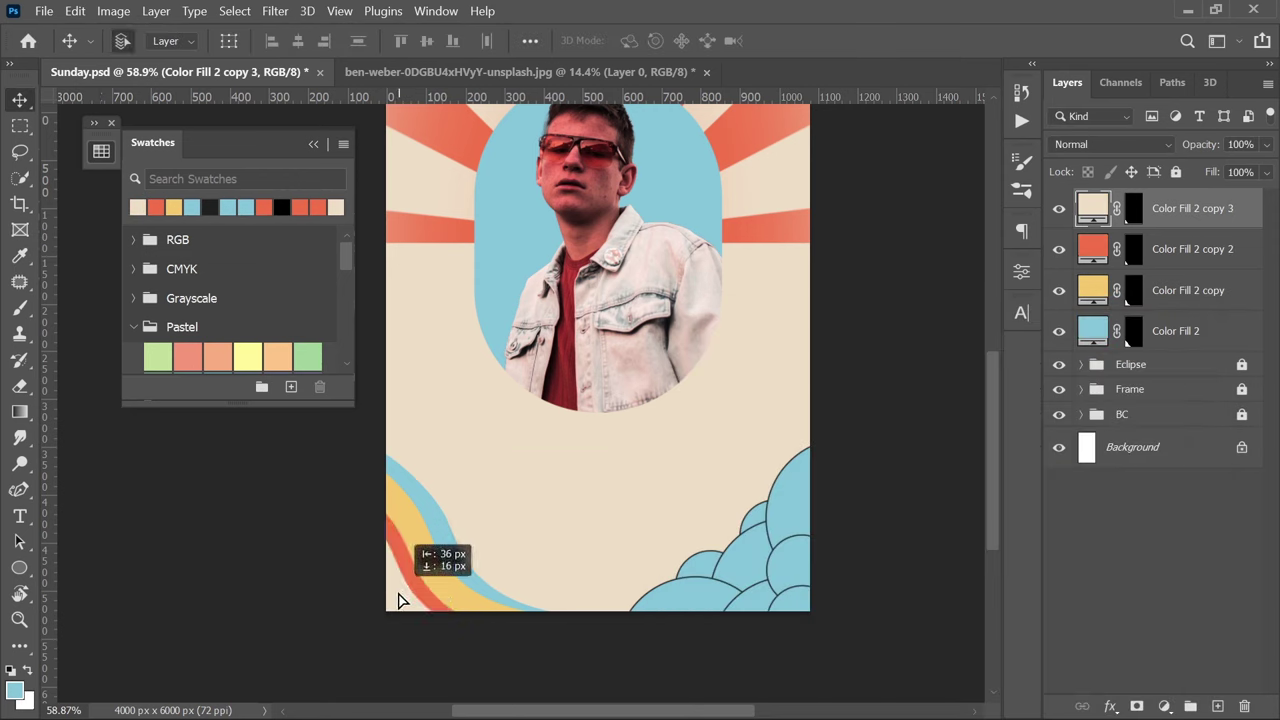
- Group the four wave fill layers and rotate the group about 8 degrees
shift+click(1194, 335)
key(ctrl+g)
key(ctrl+t)
drag(718, 443, 738, 480)
- Nudge the wave stripe group up and left into the lower-left corner
drag(539, 575, 534, 558)
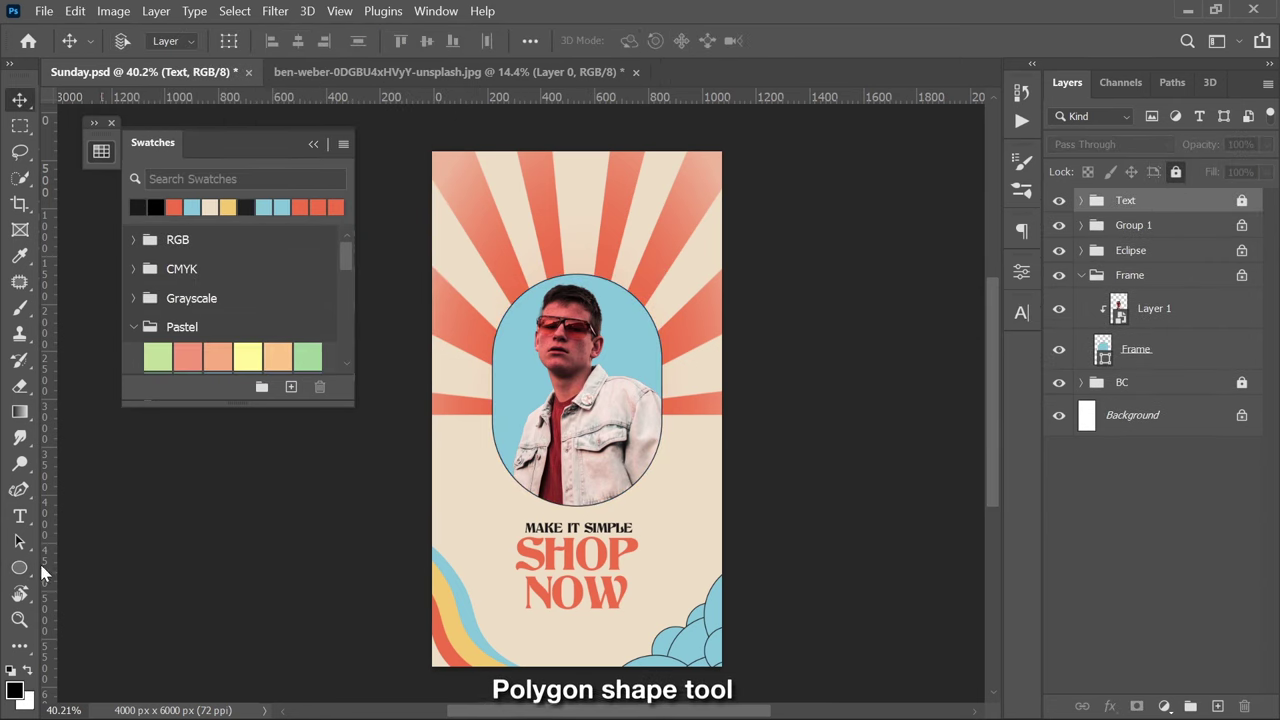
- Draw a small yellow four-pointed star with no outline below the photo frame
click(28, 570)
click(110, 624)
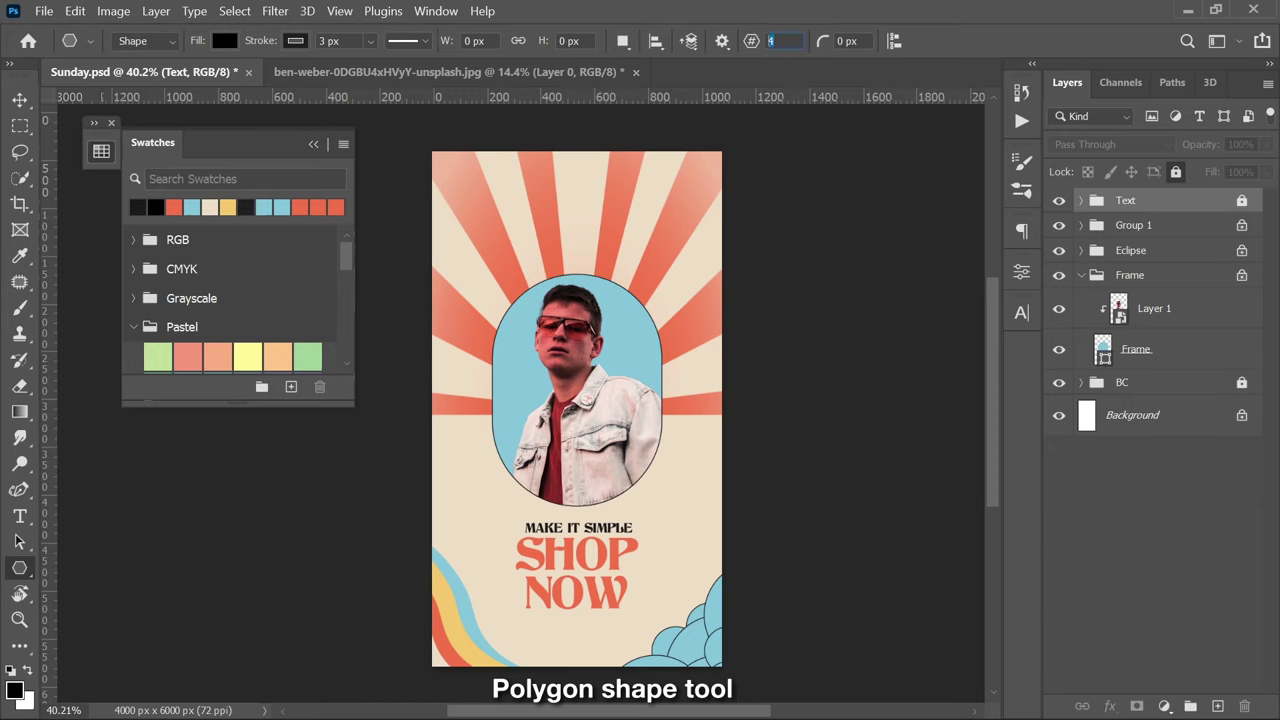
click(731, 44)
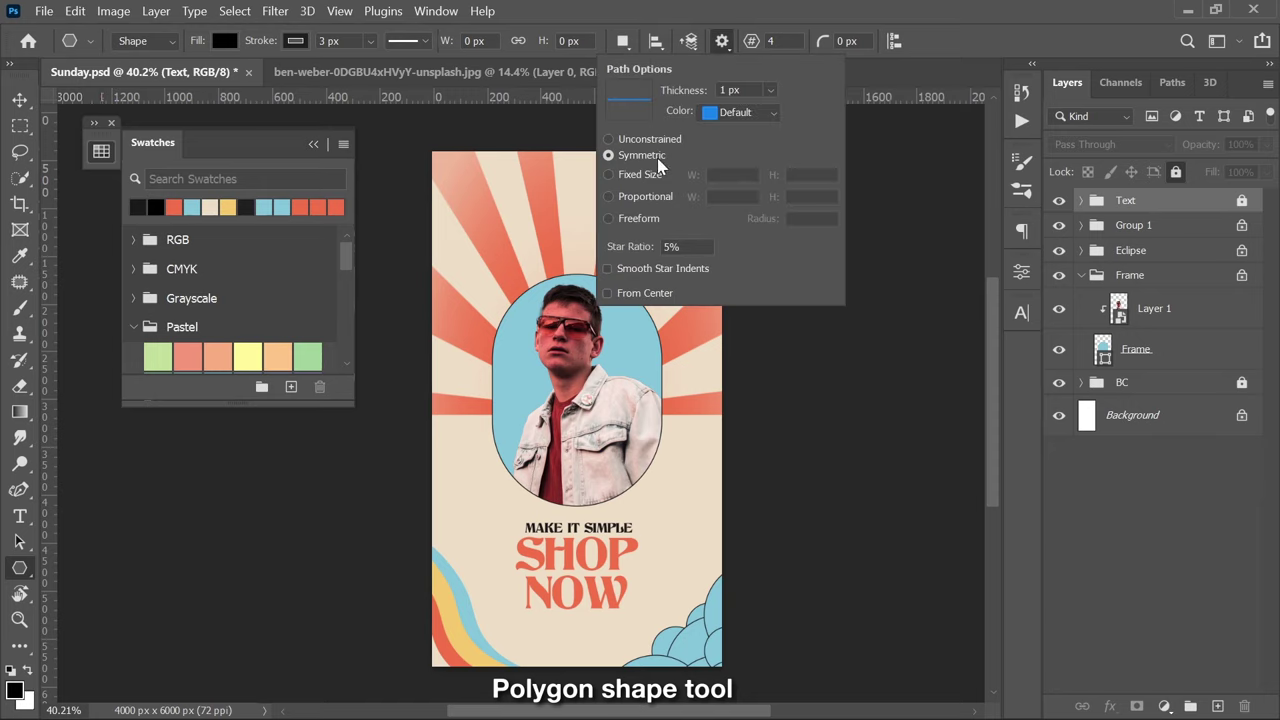
click(296, 41)
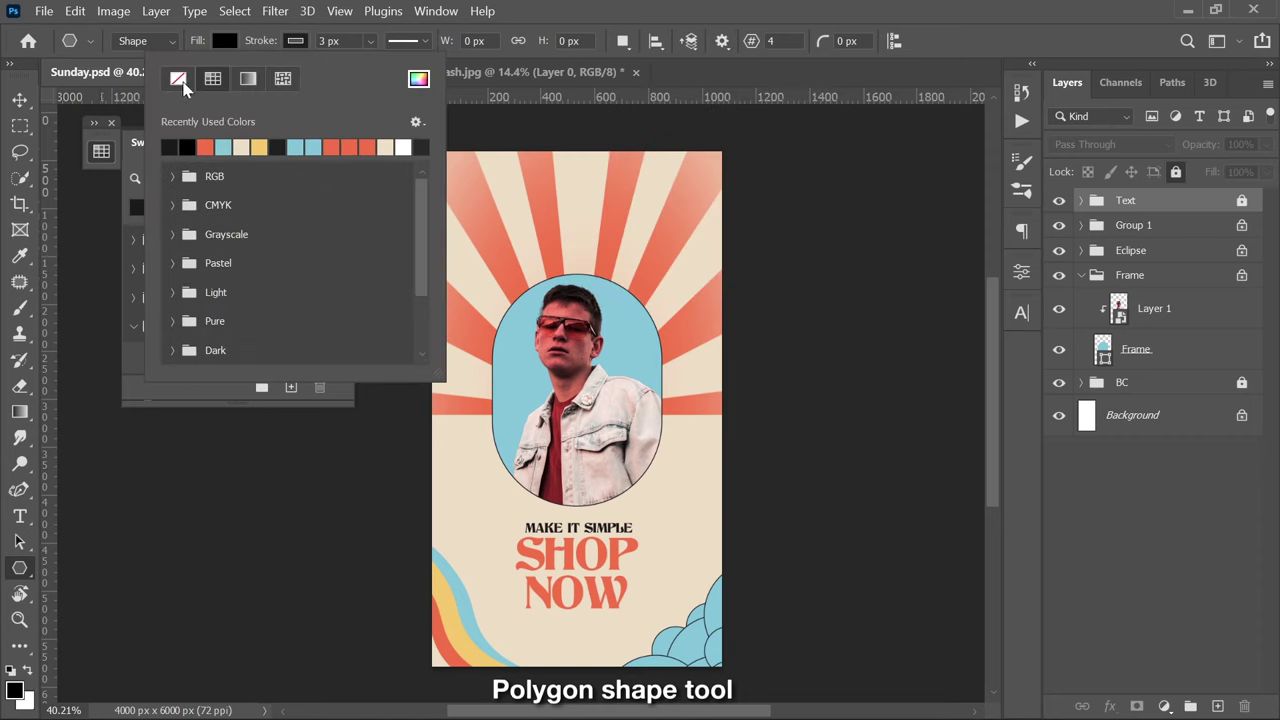
click(176, 80)
click(224, 45)
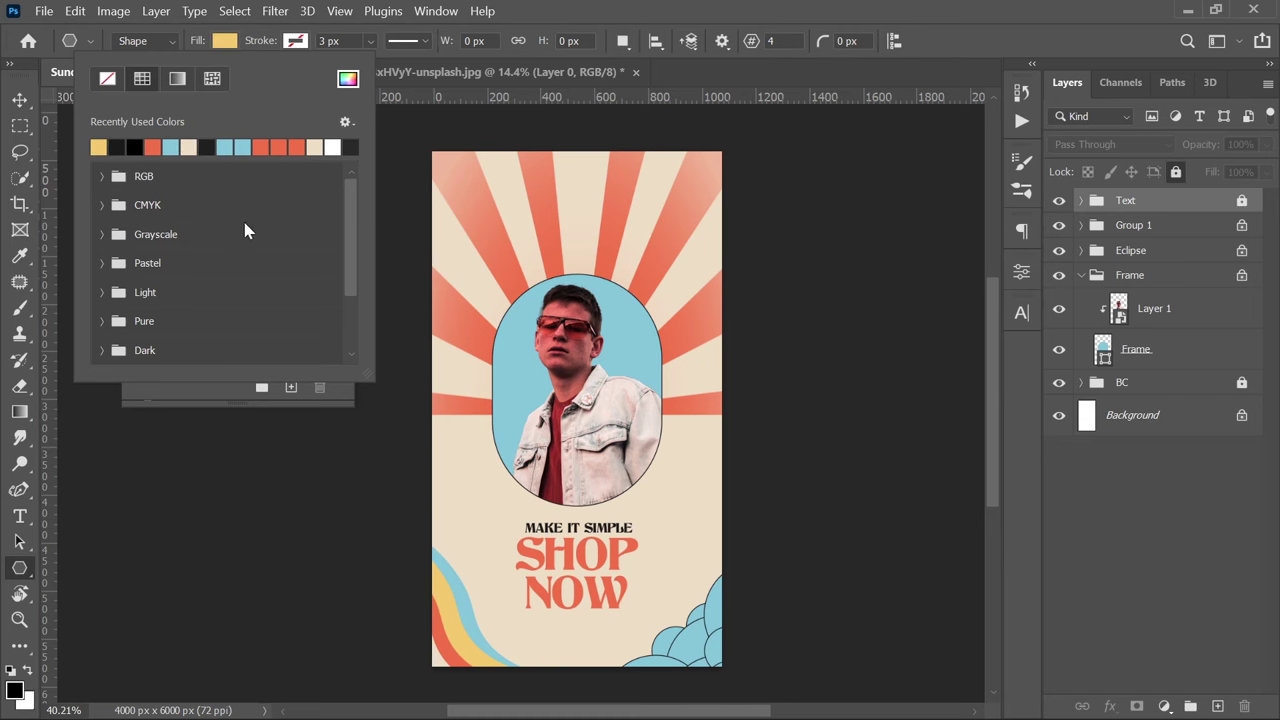
scroll(630, 510, up, 5)
mouse_move(700, 455)
mouse_down()
mouse_move(750, 510)
mouse_move(255, 562)
mouse_move(612, 678)
mouse_up()
- Move the yellow star sparkle just below the portrait frame, near the headline
click(989, 254)
key(v)
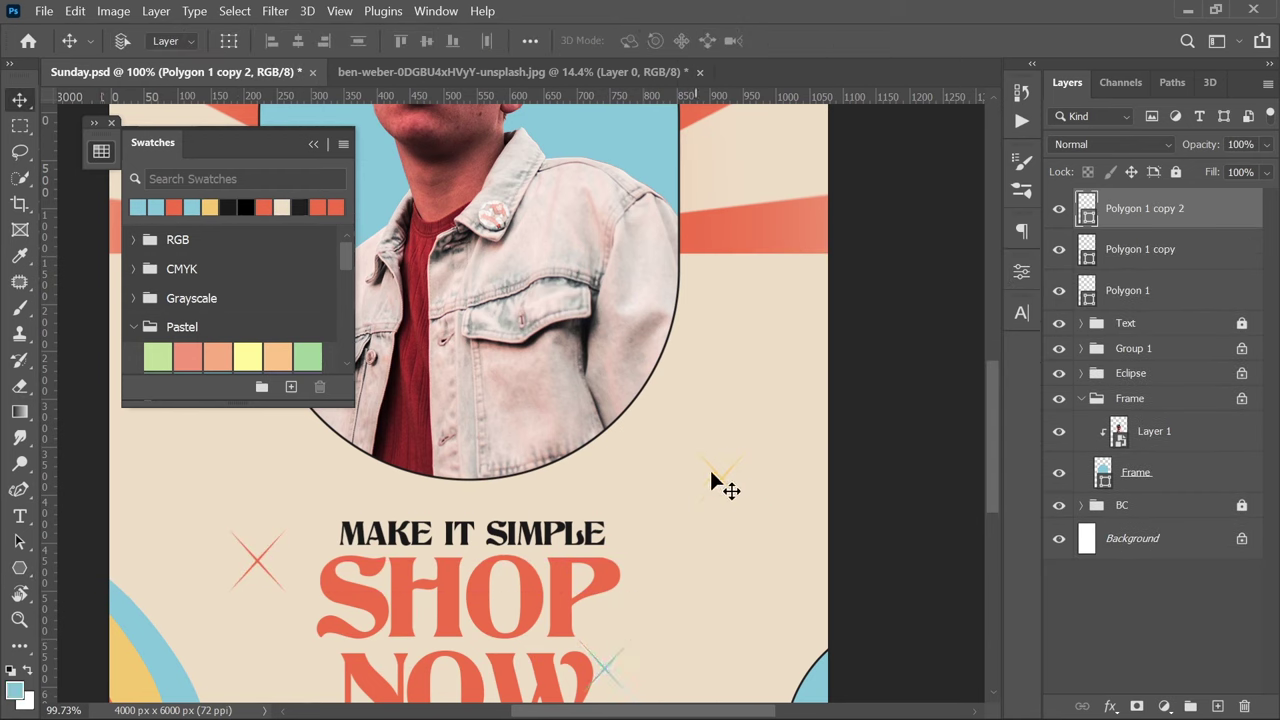
click(711, 475)
drag(723, 478, 604, 470)
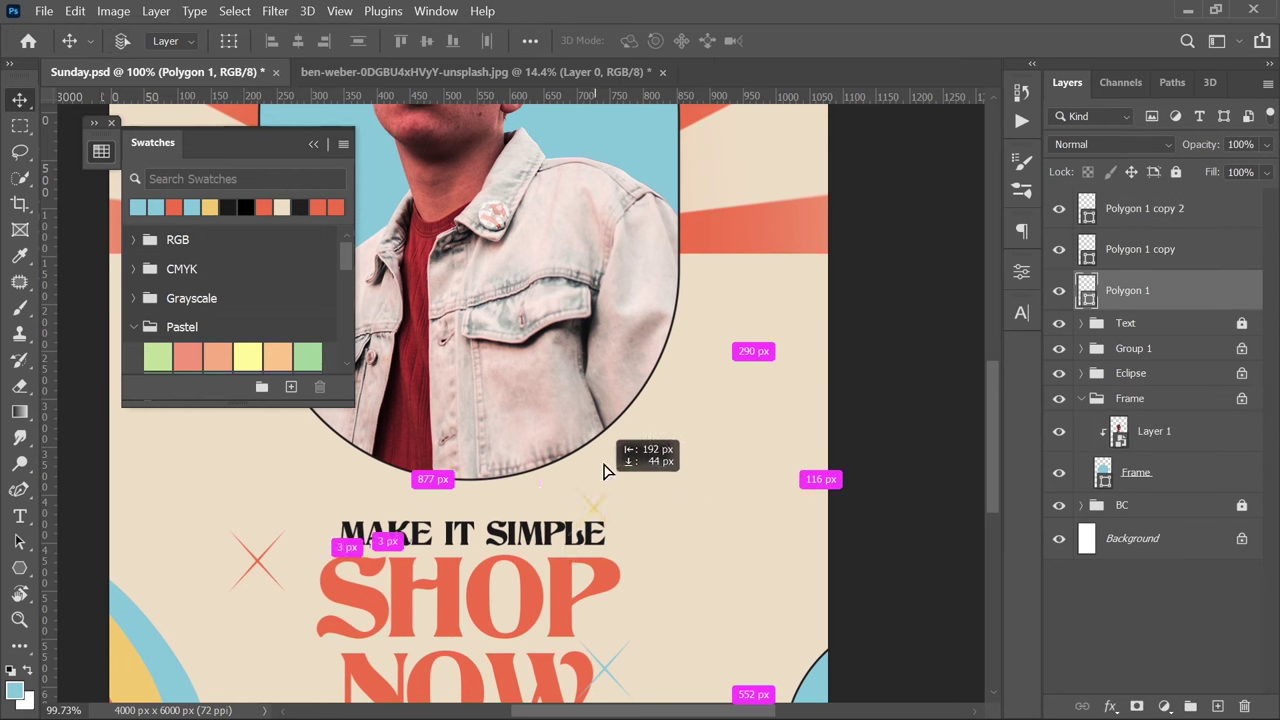
scroll(580, 427, down, 2)
scroll(580, 427, down, 2)
scroll(580, 427, down, 2)
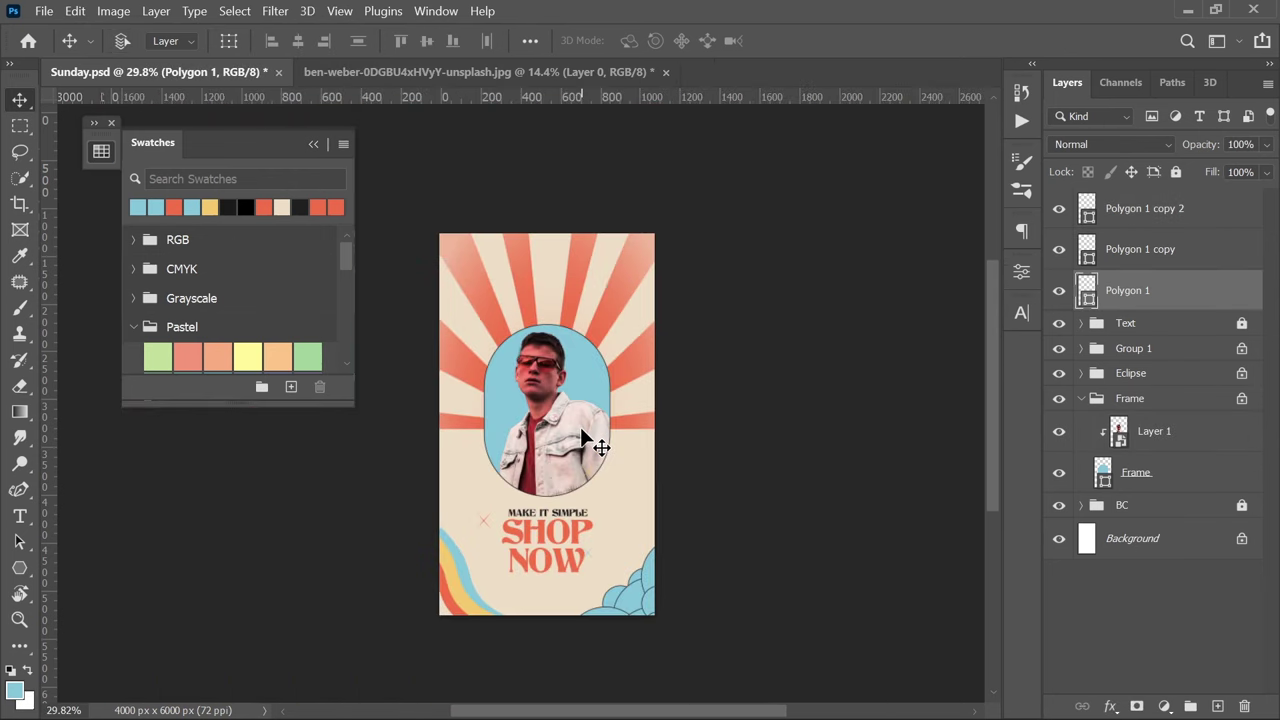
scroll(582, 429, up, 1)
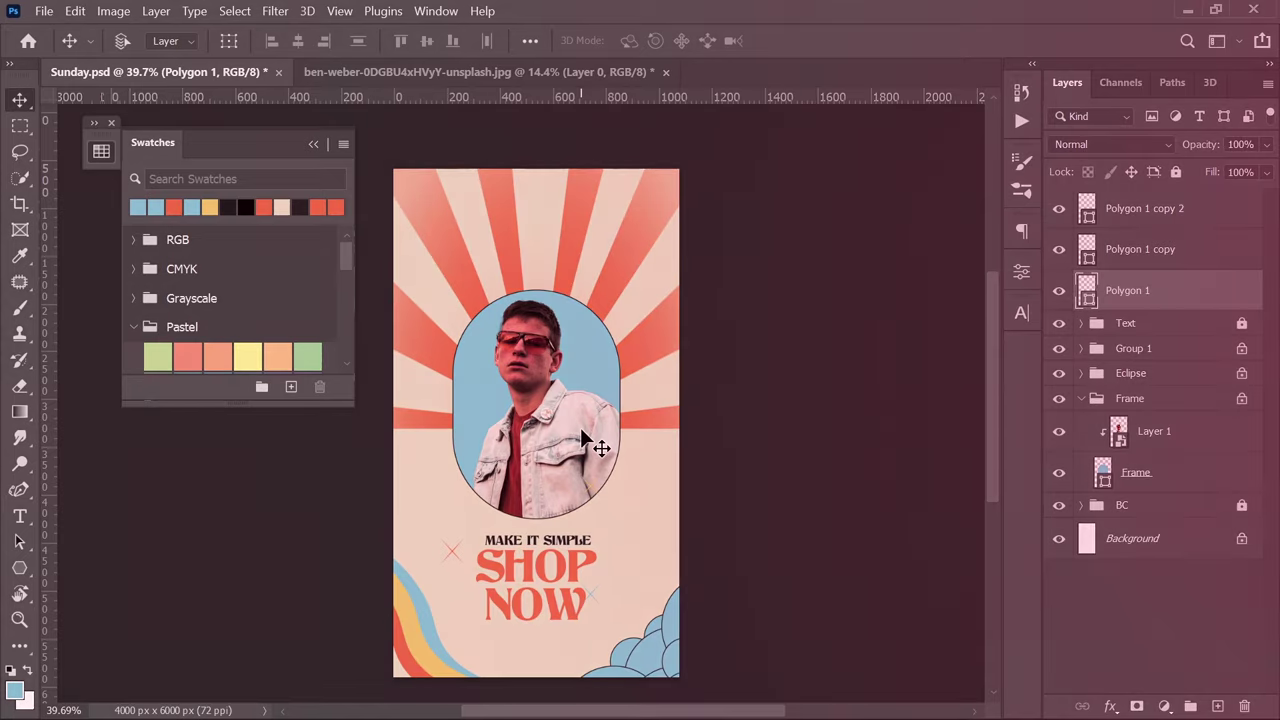